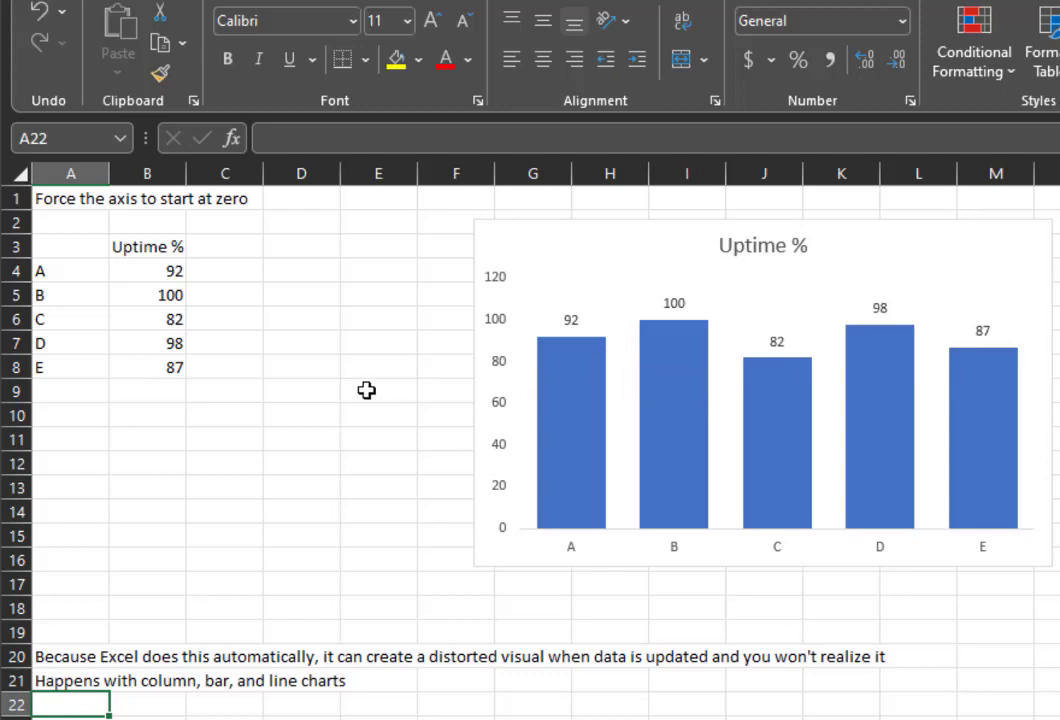
Change the Uptime % value for category C to 84 in cell B6 of The Problem sheet.
{"action": "left_click", "coordinate": [150, 318]}
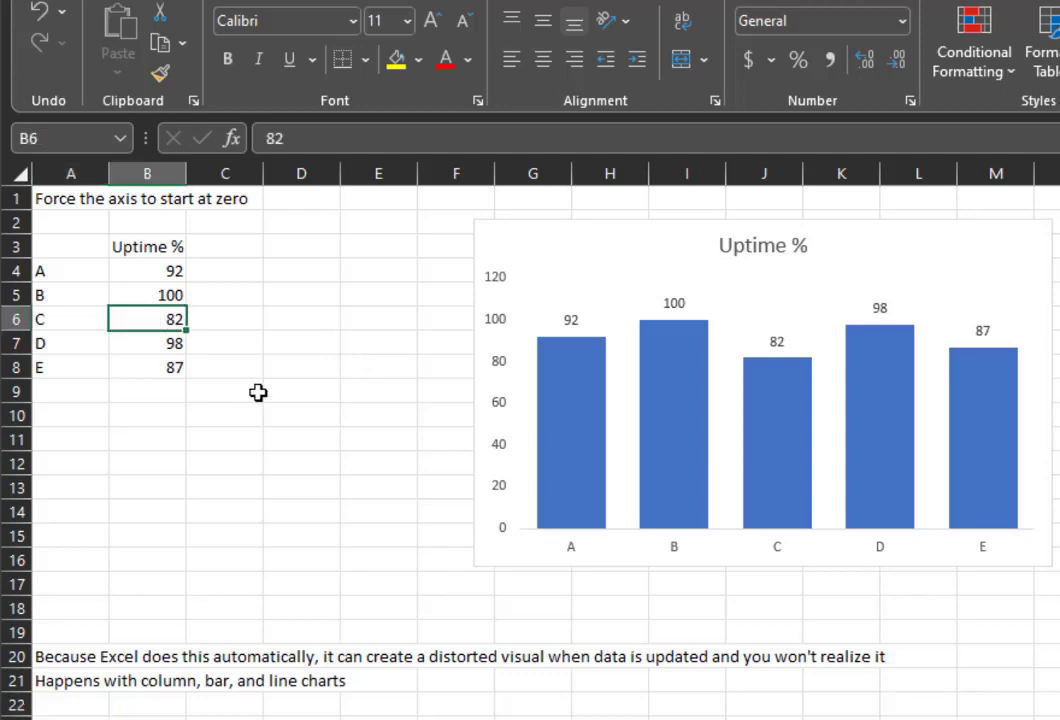
{"action": "type", "text": "84"}
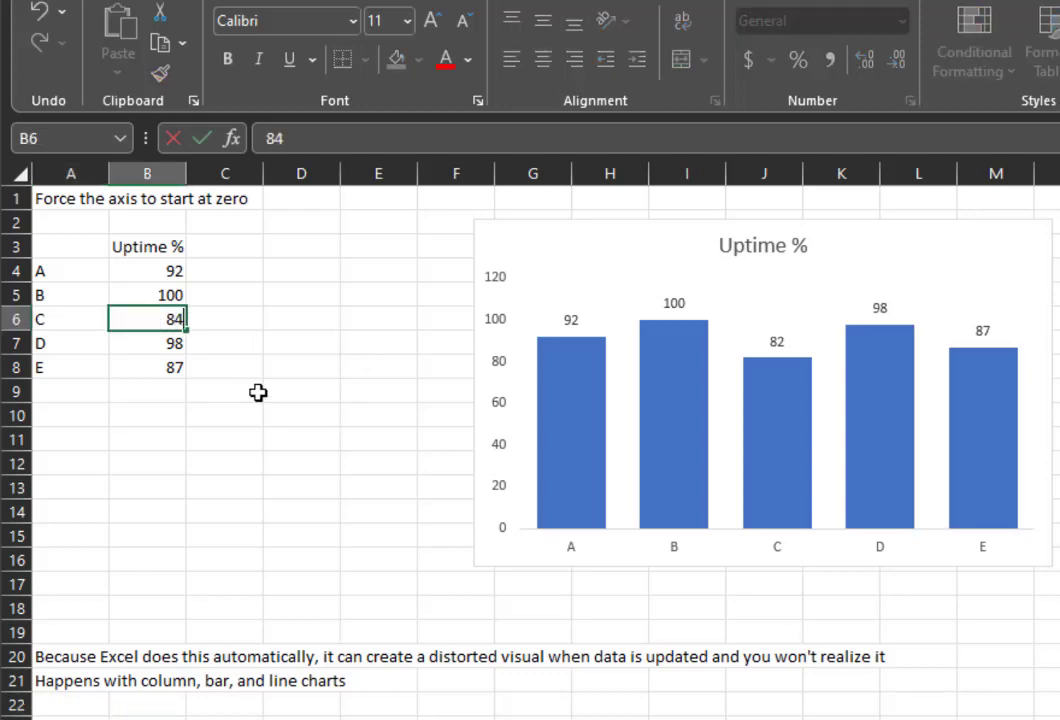
{"action": "key", "text": "Return"}
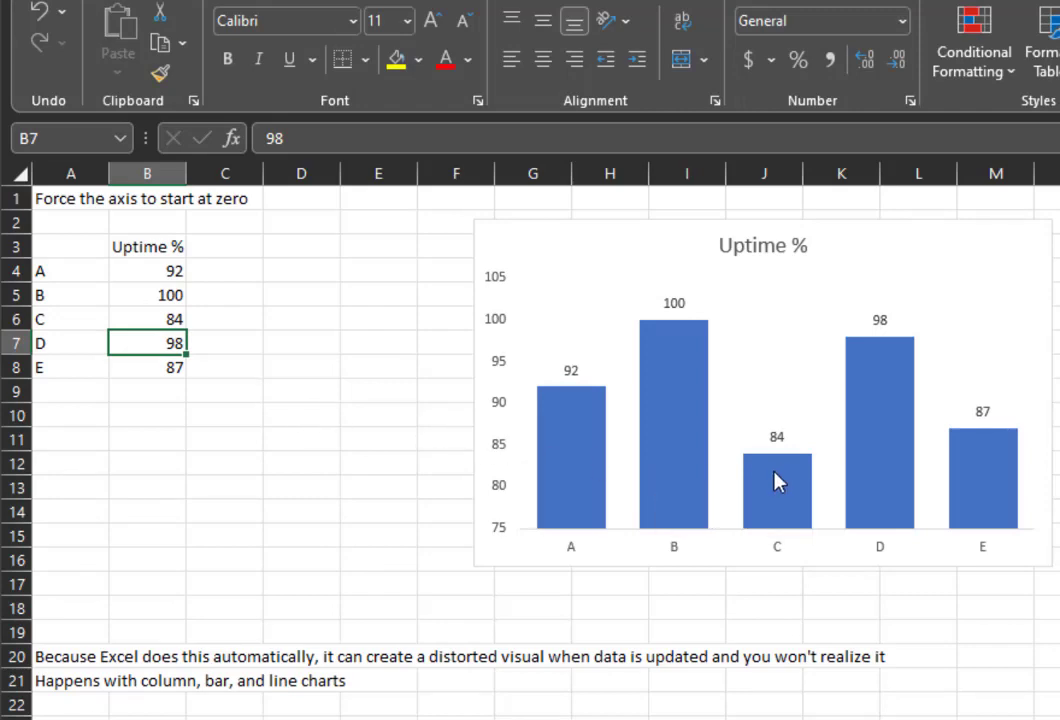
{"action": "mouse_move", "coordinate": [777, 481]}
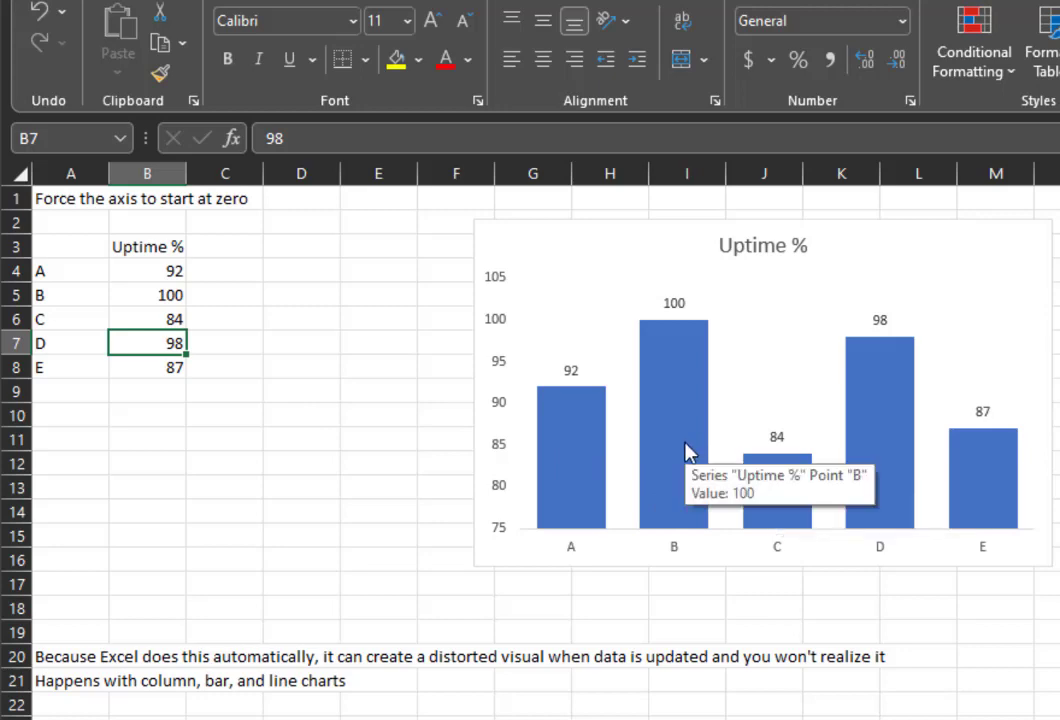
{"action": "mouse_move", "coordinate": [882, 427]}
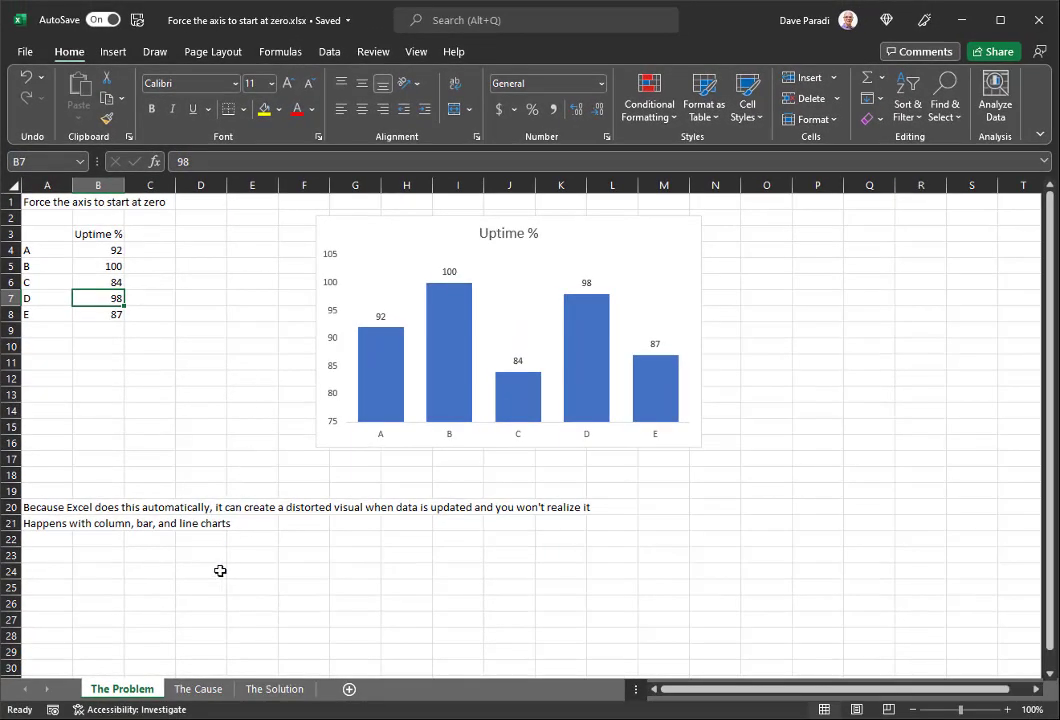
On The Solution sheet, insert a 2-D clustered column chart from A3:C8 and move it to overlap the existing chart's lower-right part.
{"action": "left_click", "coordinate": [200, 690]}
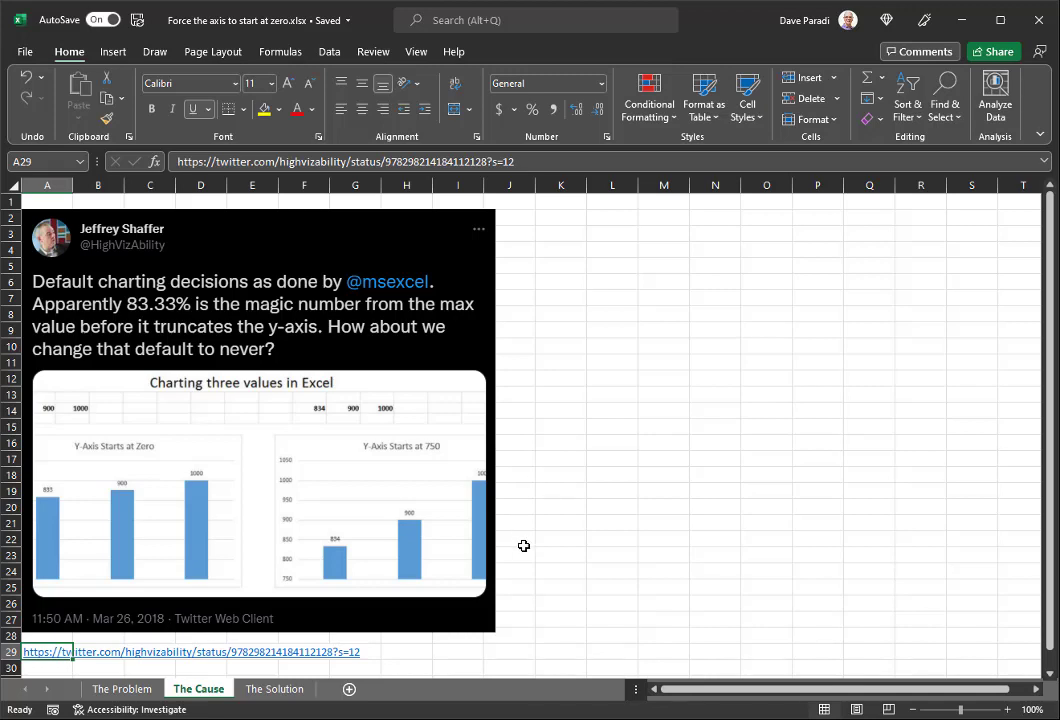
{"action": "left_click", "coordinate": [281, 689]}
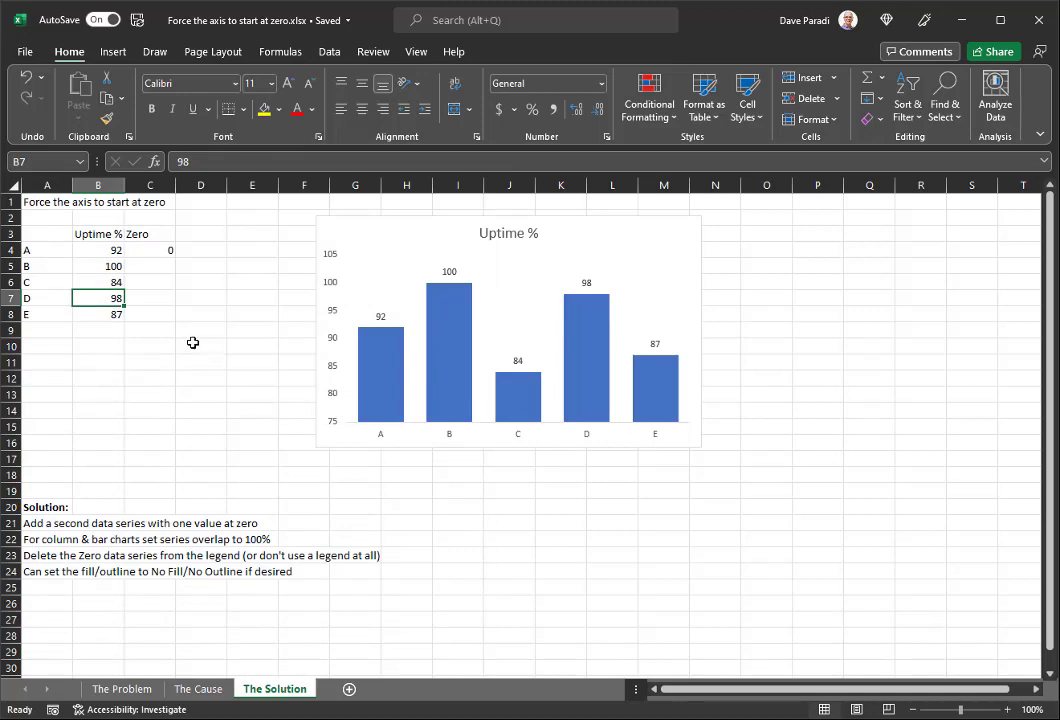
{"action": "left_click", "coordinate": [161, 234]}
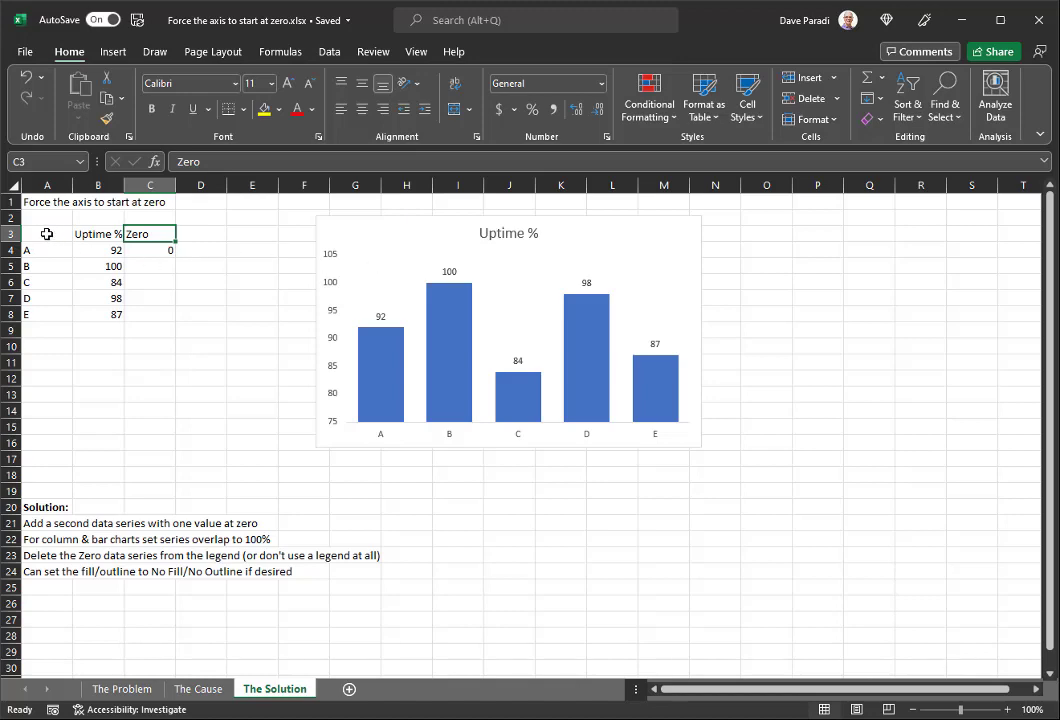
{"action": "left_click_drag", "start_coordinate": [45, 233], "coordinate": [155, 313]}
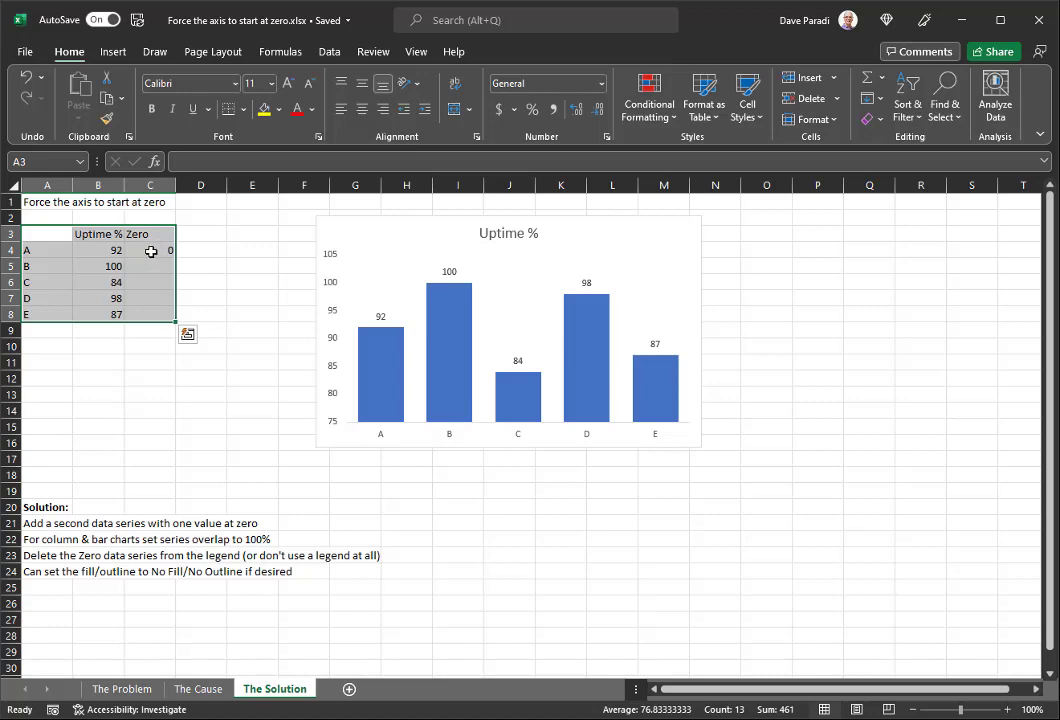
{"action": "left_click", "coordinate": [112, 54]}
{"action": "left_click", "coordinate": [369, 77]}
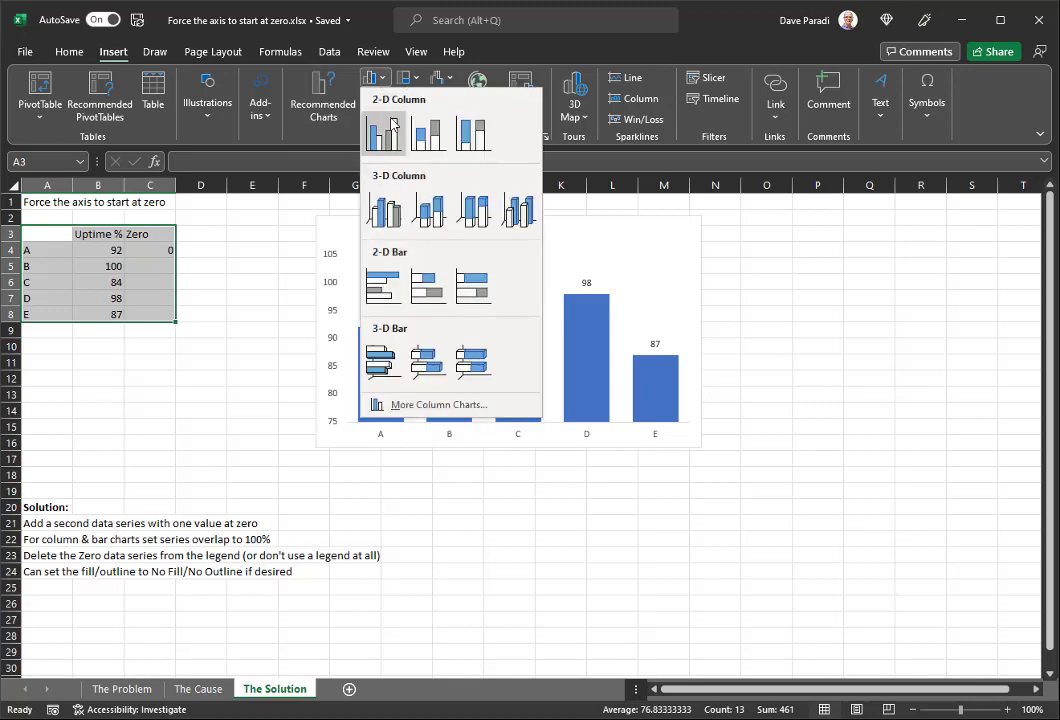
{"action": "left_click", "coordinate": [318, 112]}
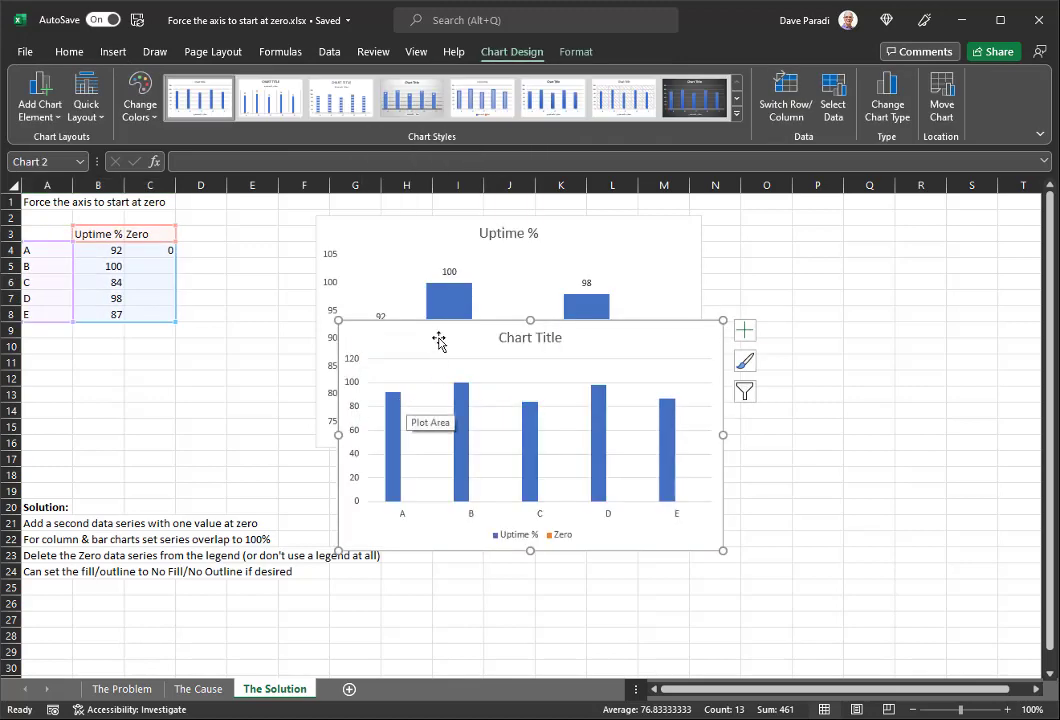
{"action": "left_click_drag", "start_coordinate": [445, 331], "coordinate": [609, 312]}
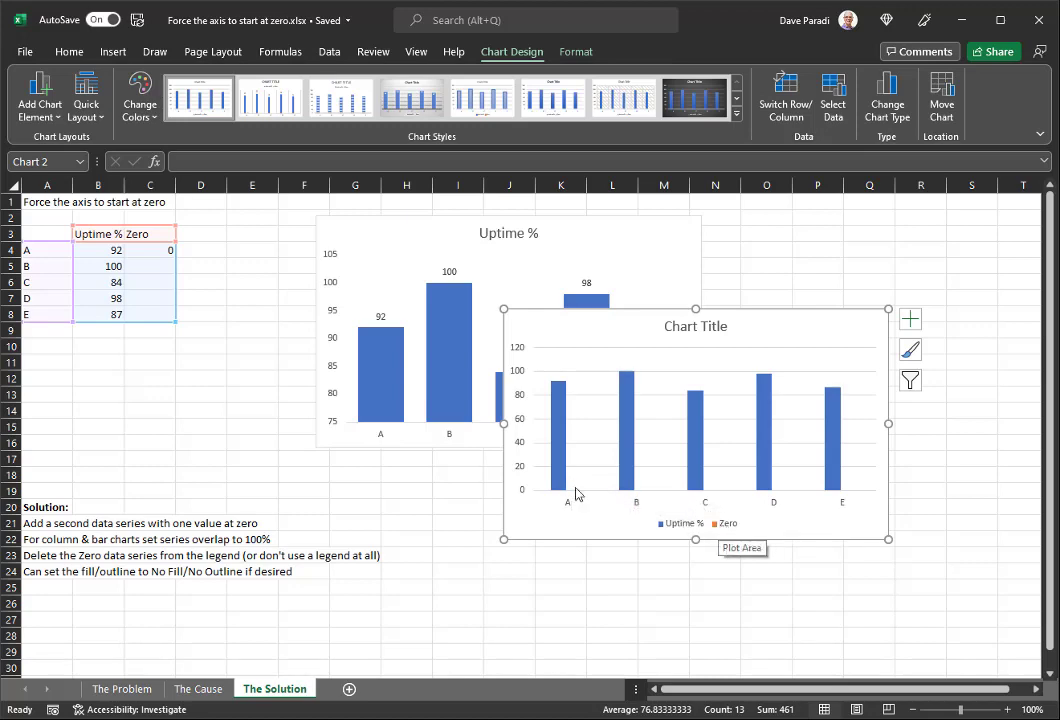
{"action": "left_click_drag", "start_coordinate": [603, 312], "coordinate": [529, 364]}
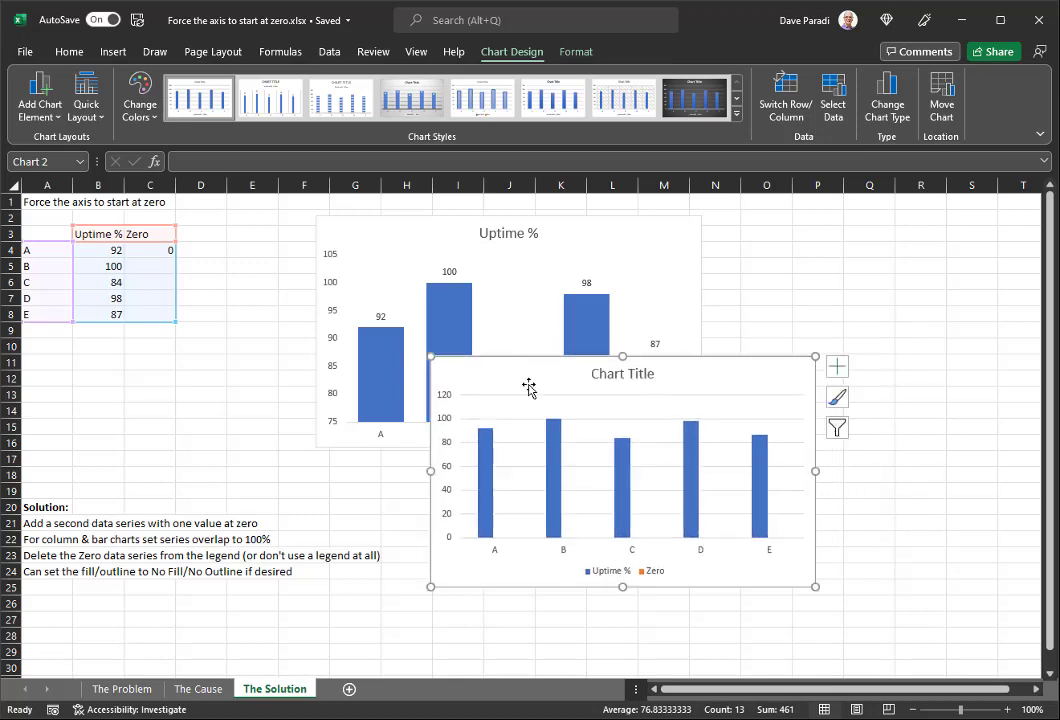
Set the new chart's Uptime % series to 100% series overlap and 50% gap width.
{"action": "mouse_move", "coordinate": [487, 470]}
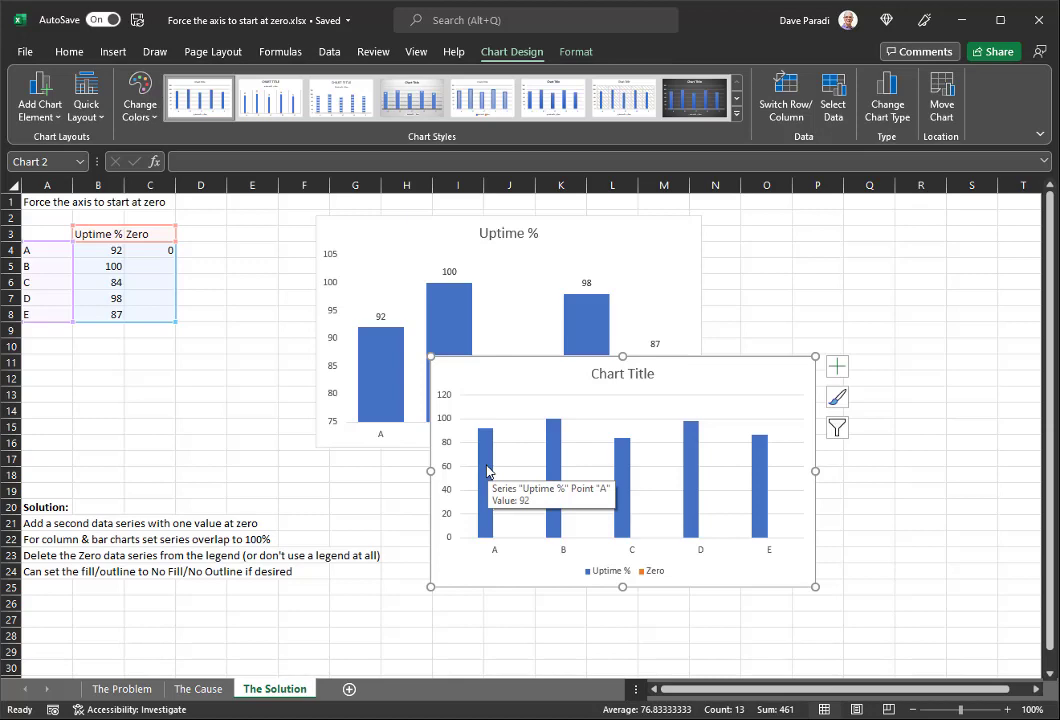
{"action": "left_click", "coordinate": [487, 470]}
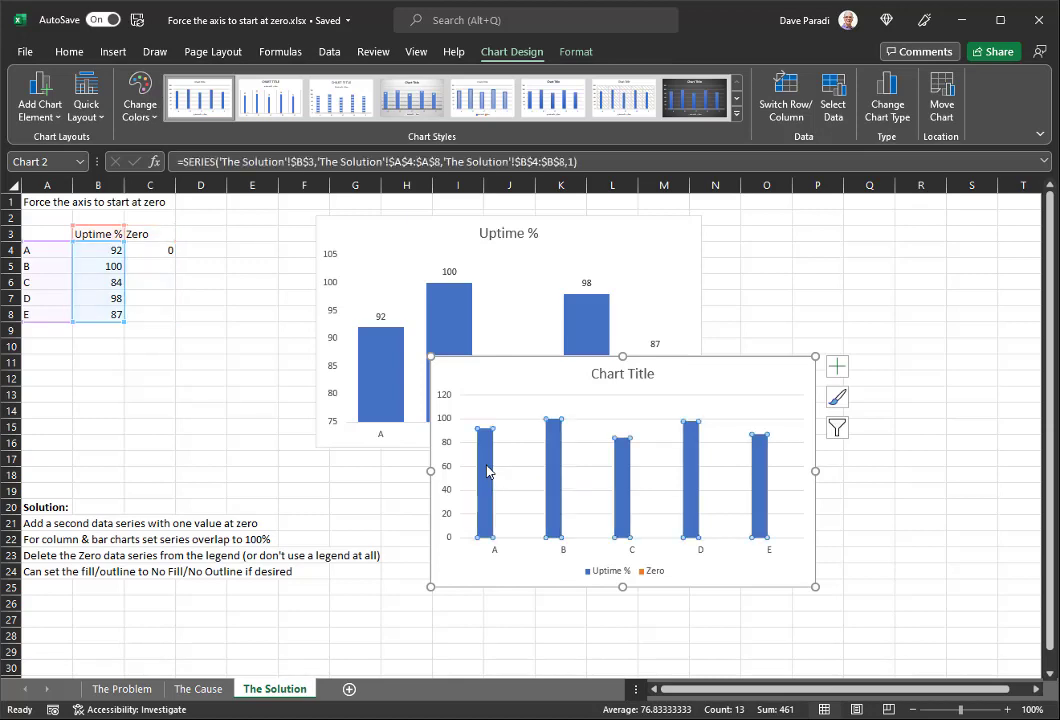
{"action": "key", "text": "ctrl+1"}
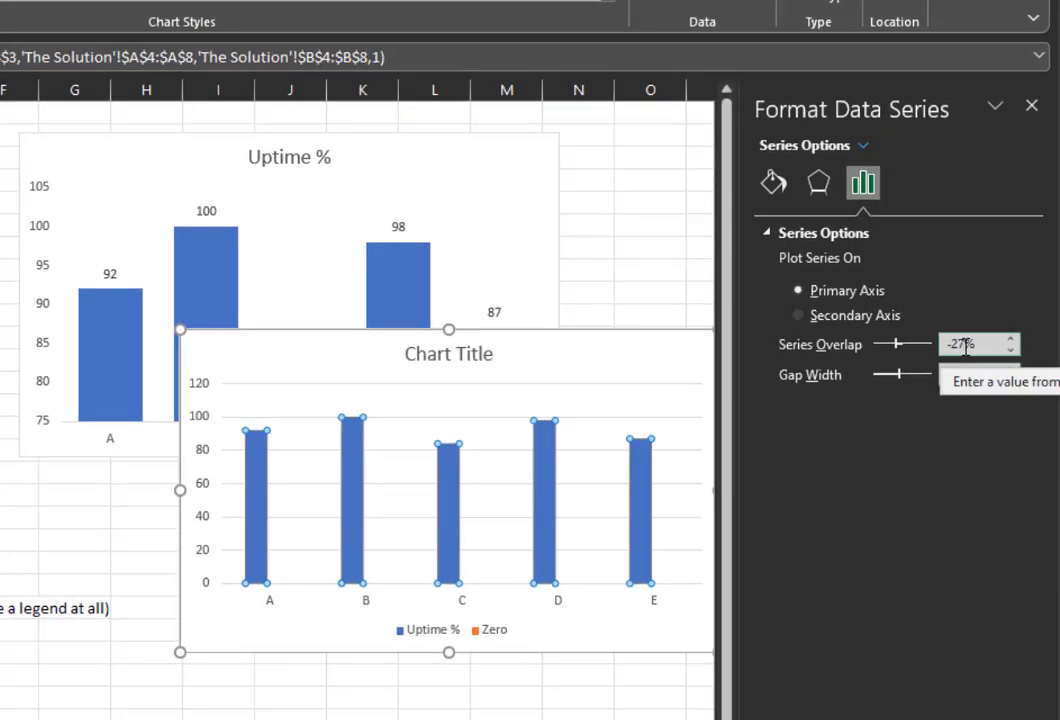
{"action": "double_click", "coordinate": [958, 344]}
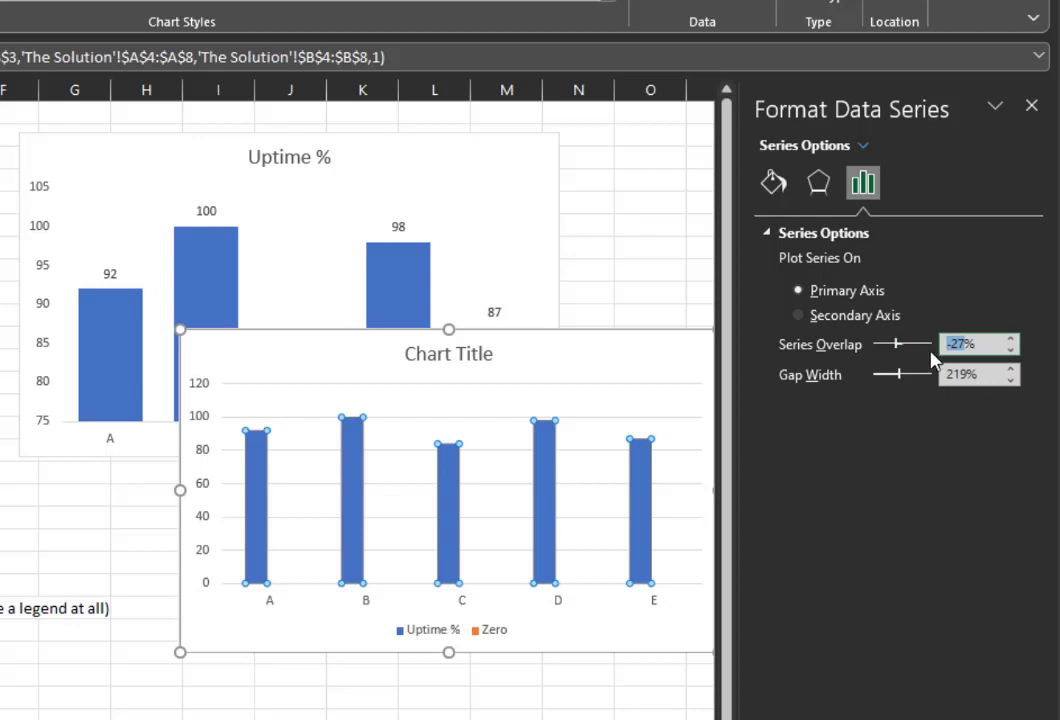
{"action": "type", "text": "100"}
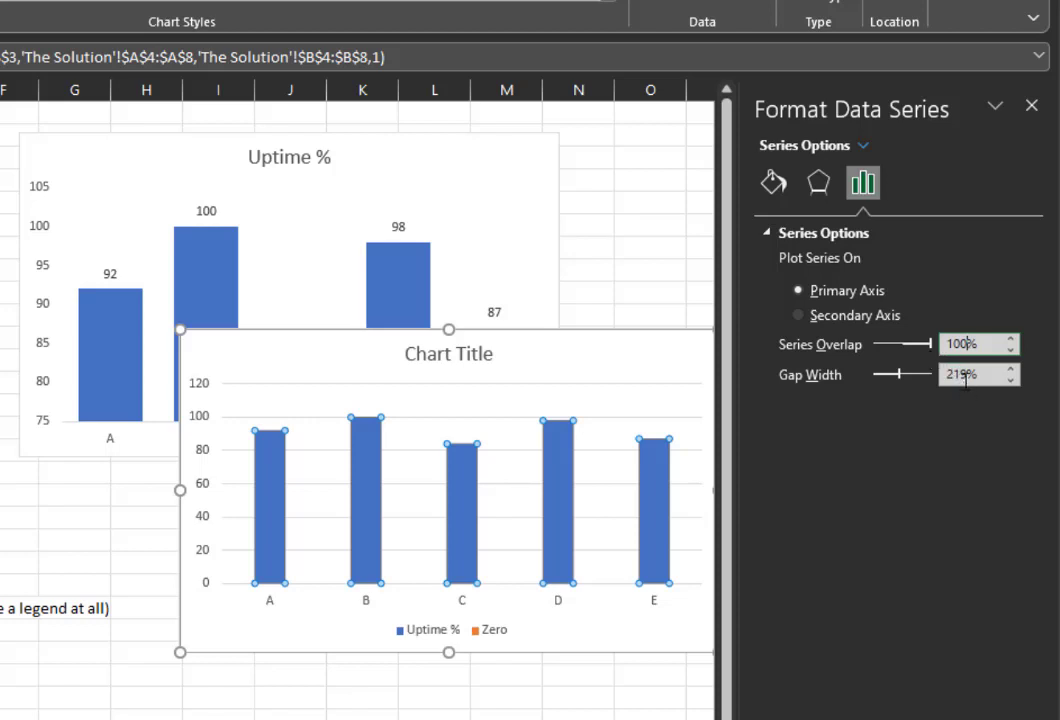
{"action": "left_click", "coordinate": [967, 375]}
{"action": "left_click_drag", "start_coordinate": [967, 375], "coordinate": [945, 375]}
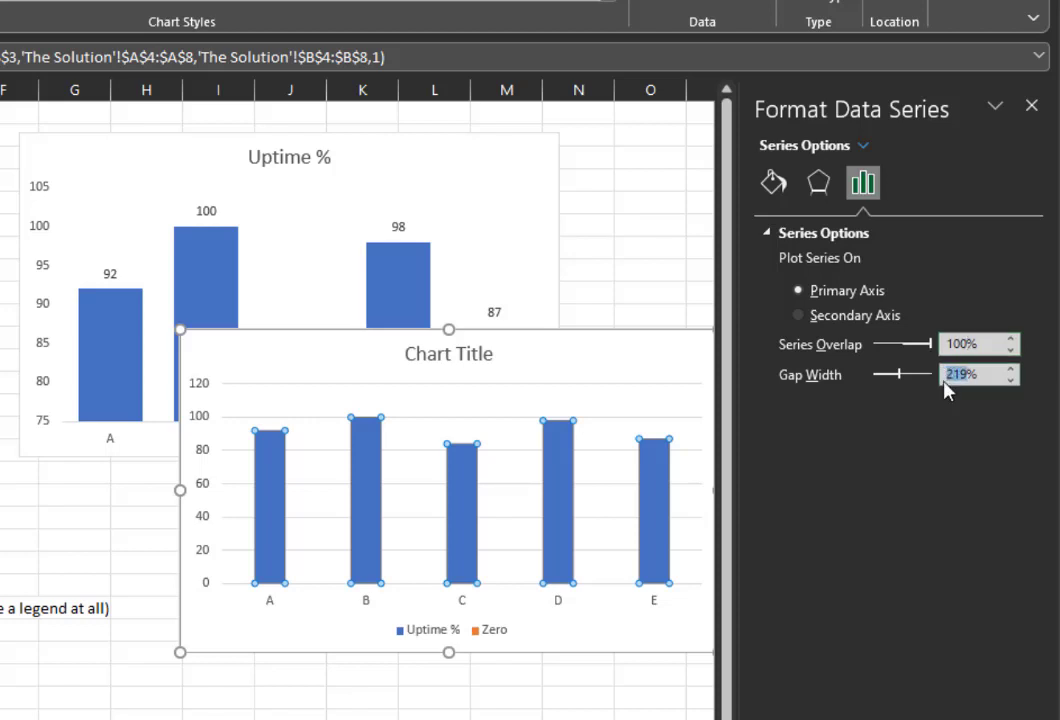
{"action": "type", "text": "50"}
{"action": "key", "text": "Return"}
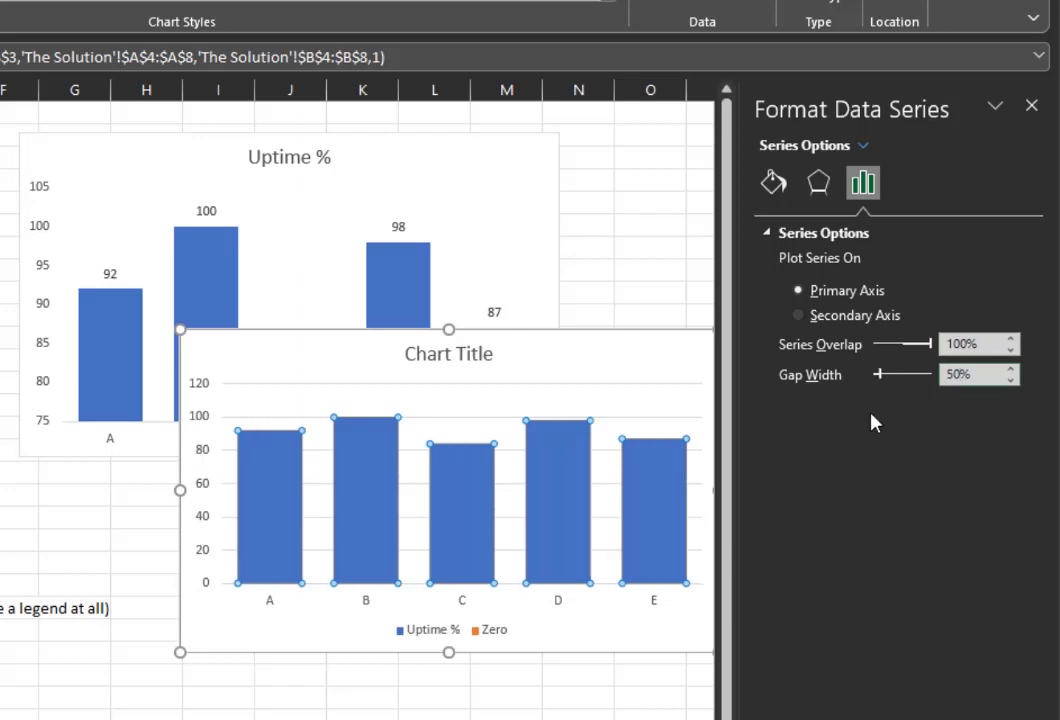
{"action": "left_click", "coordinate": [1031, 106]}
Add Outside End data labels to the Uptime % columns and remove the new chart's gridlines.
{"action": "left_click", "coordinate": [751, 346]}
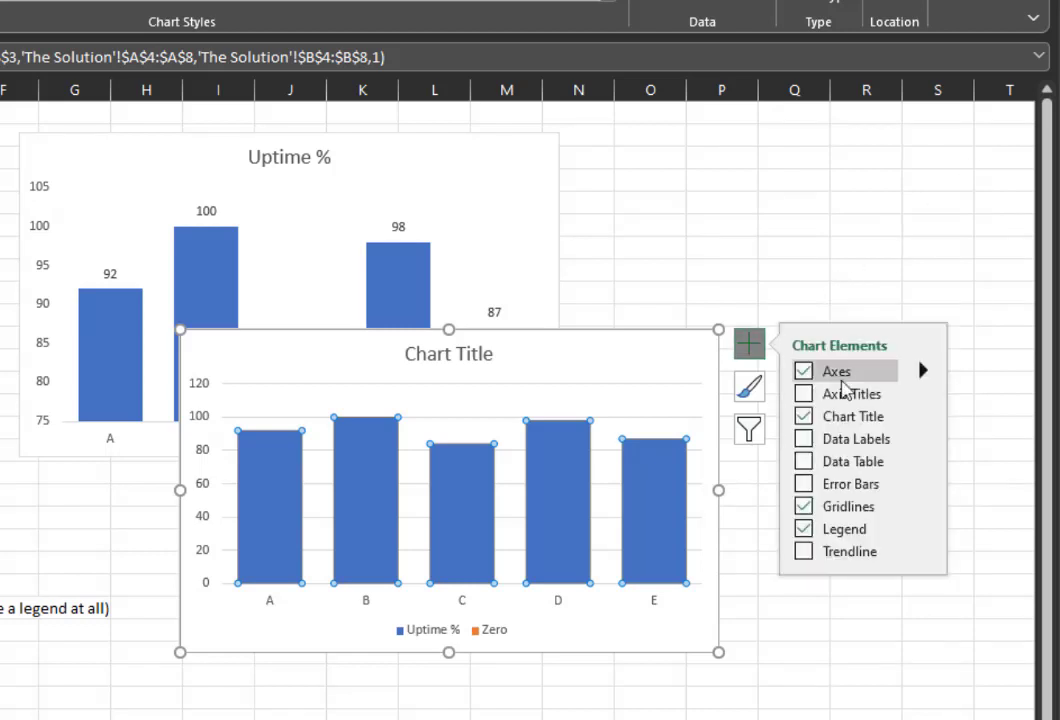
{"action": "left_click", "coordinate": [921, 438]}
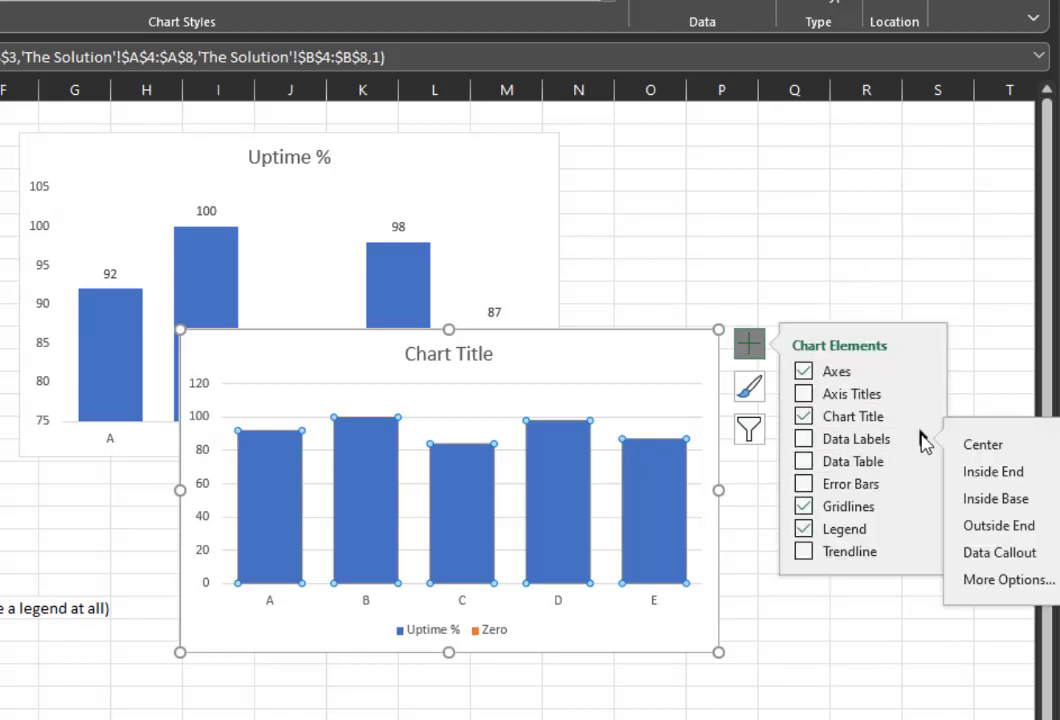
{"action": "left_click", "coordinate": [975, 526]}
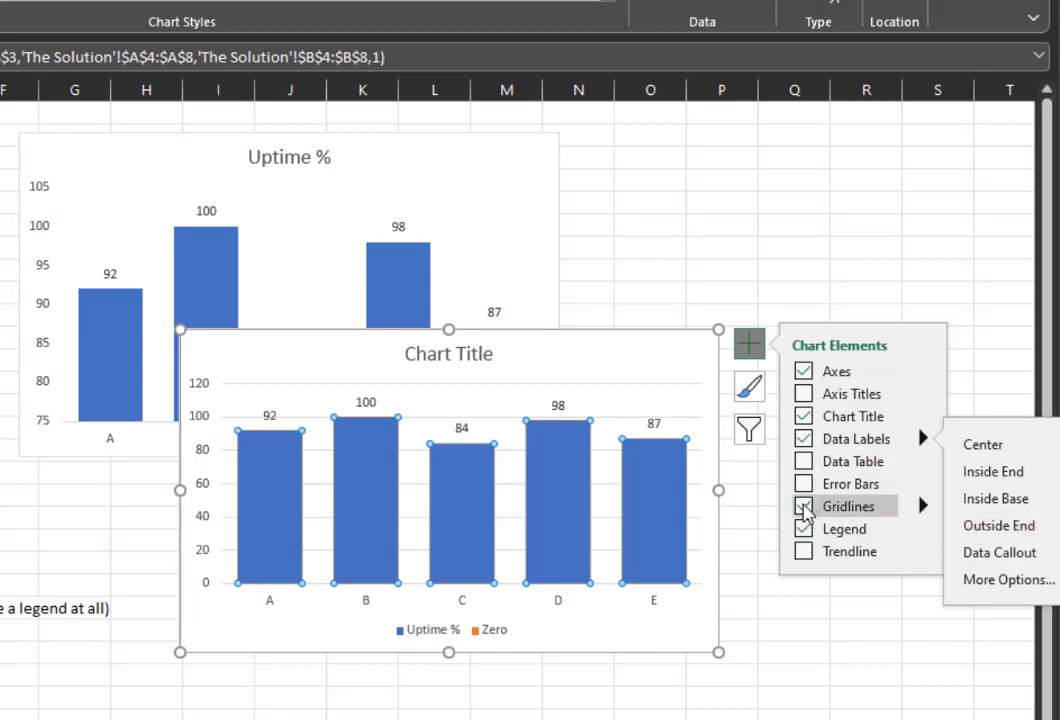
{"action": "left_click", "coordinate": [802, 506]}
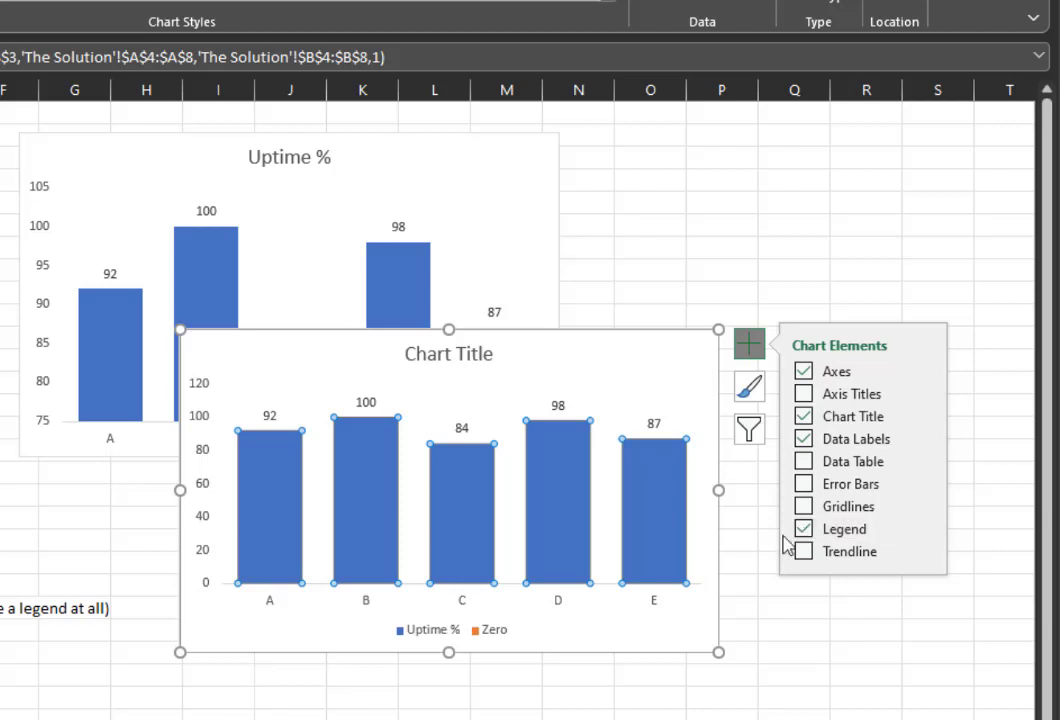
Delete the Zero entry from the new chart's legend and remove the whole legend.
{"action": "left_click", "coordinate": [505, 632]}
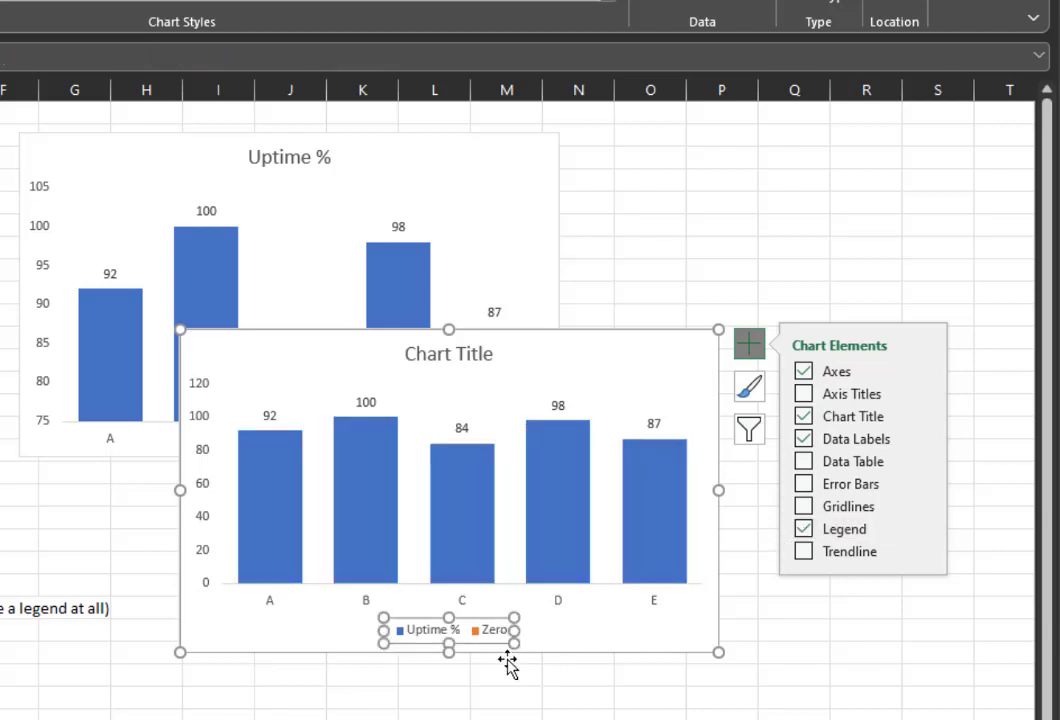
{"action": "left_click", "coordinate": [492, 636]}
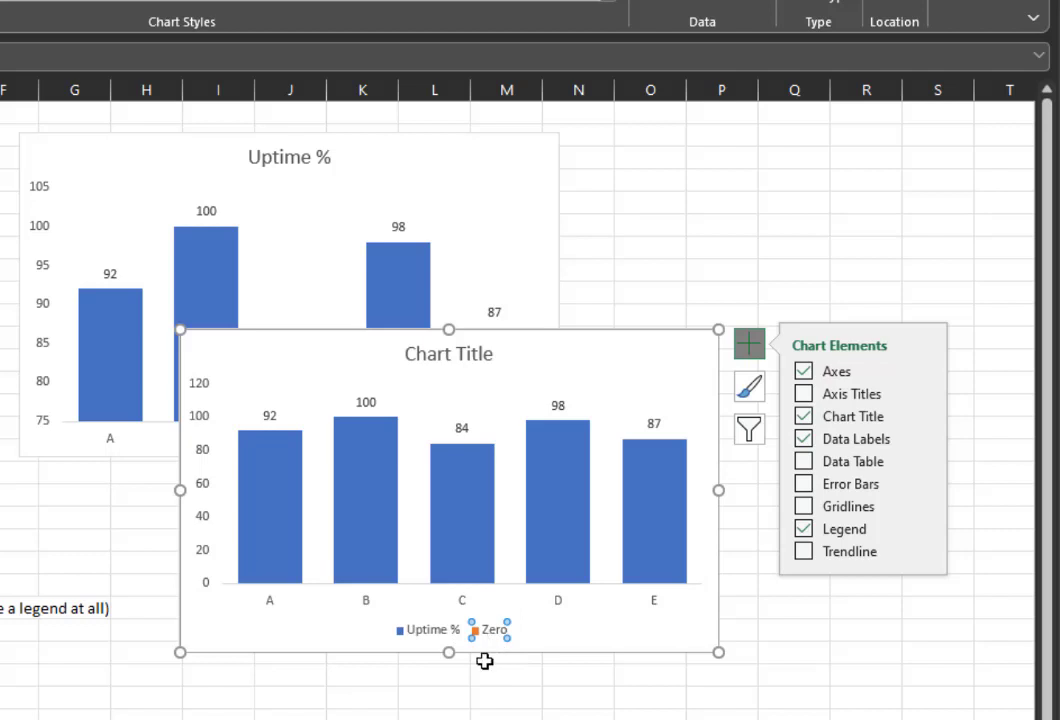
{"action": "key", "text": "Delete"}
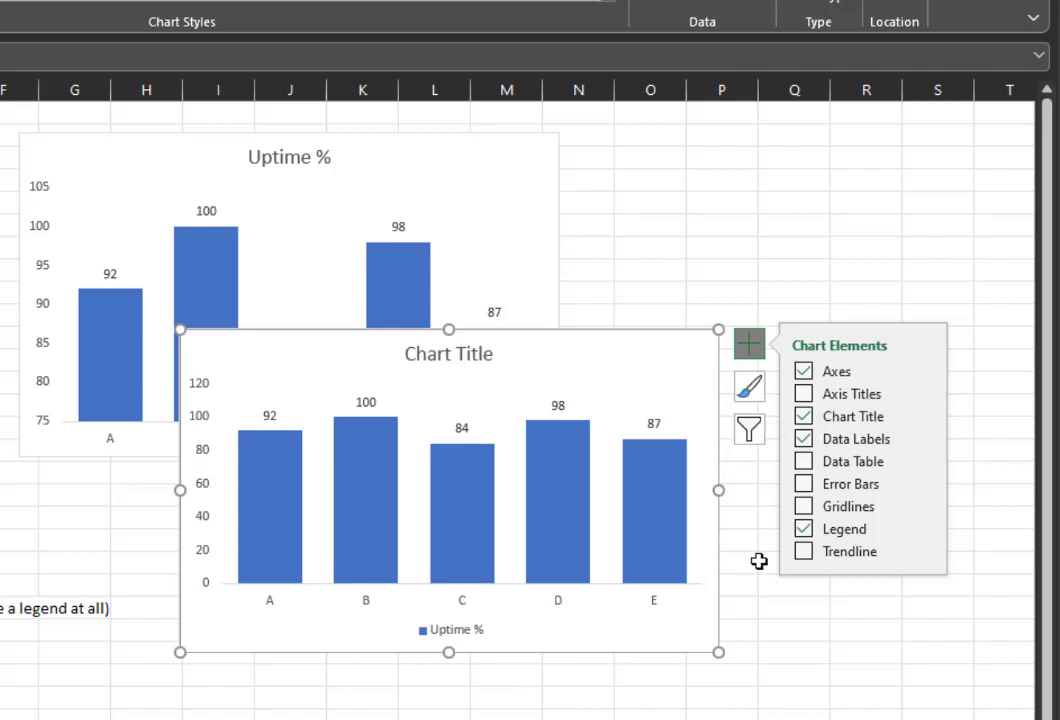
{"action": "left_click", "coordinate": [801, 529]}
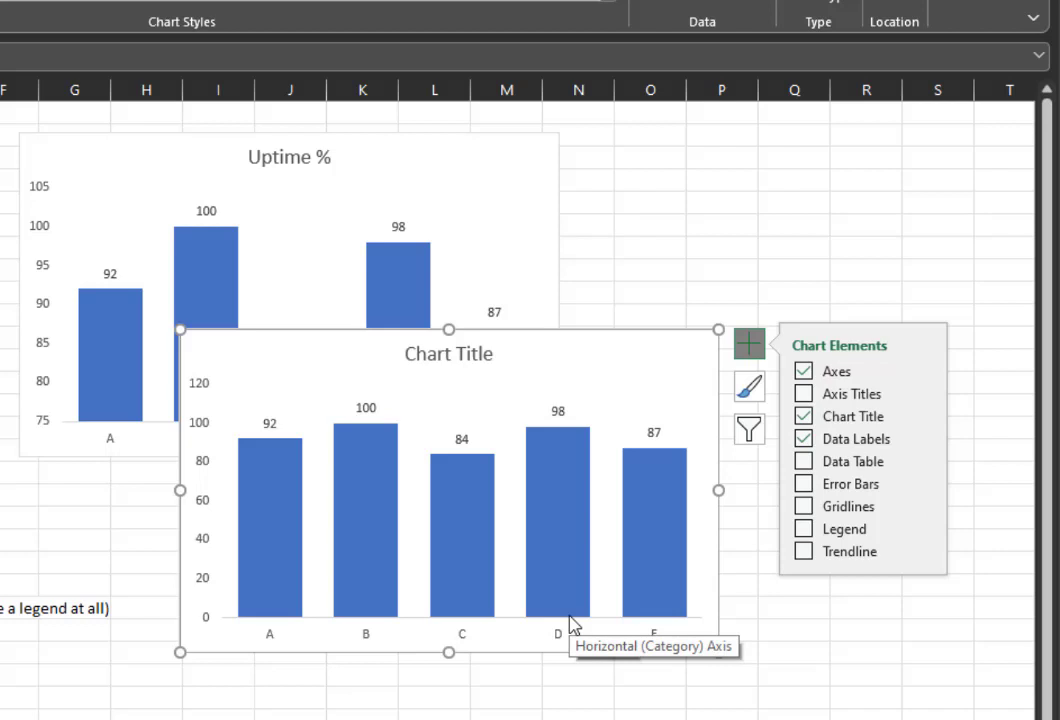
{"action": "left_click", "coordinate": [748, 348]}
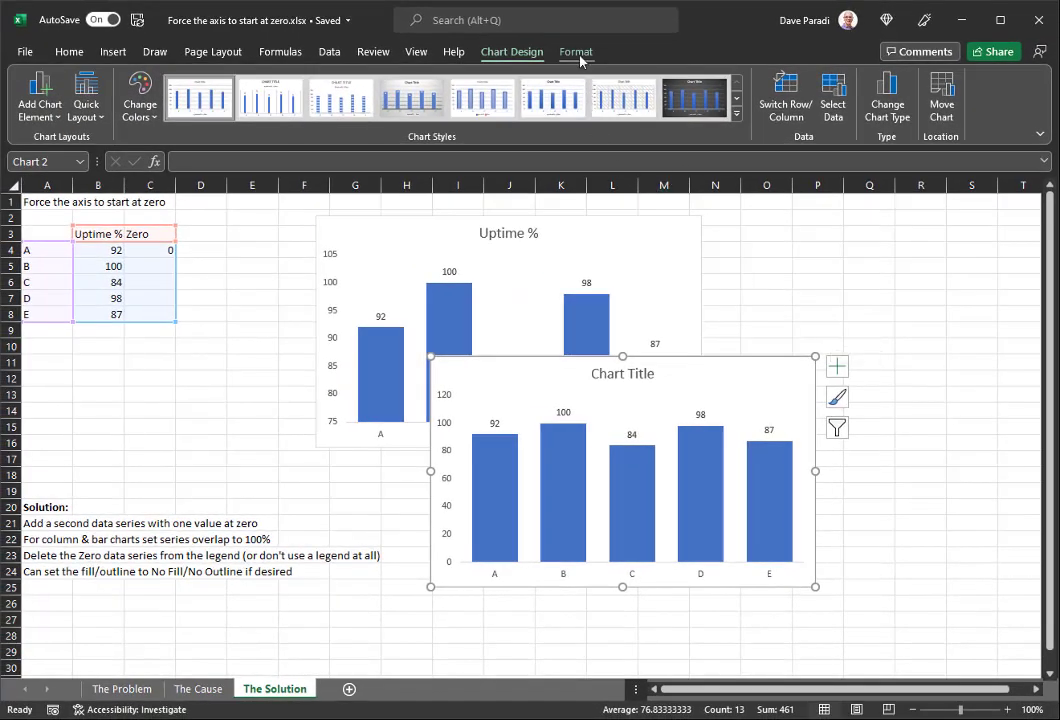
Format the new chart's Zero series with No Fill and No Outline.
{"action": "left_click", "coordinate": [576, 52]}
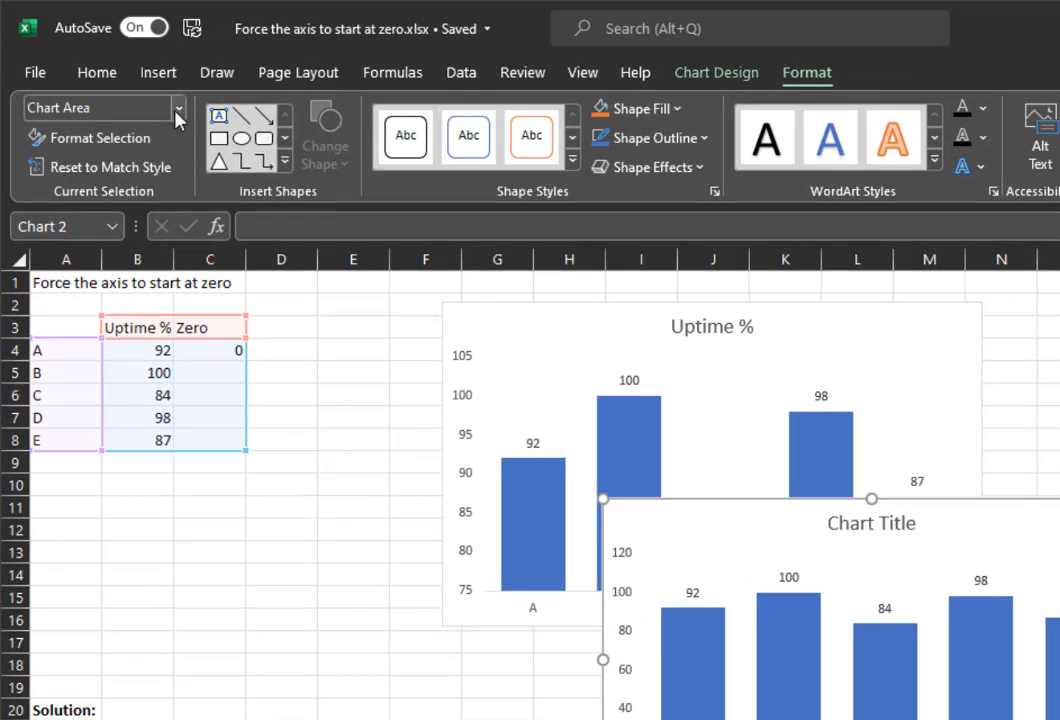
{"action": "left_click", "coordinate": [178, 107]}
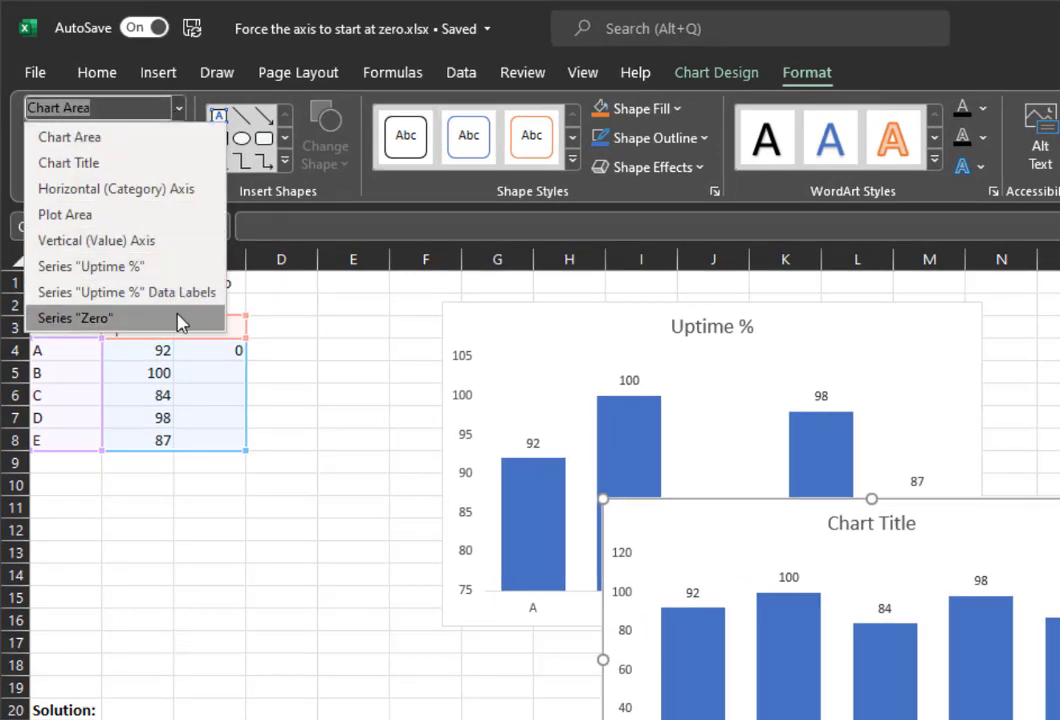
{"action": "left_click", "coordinate": [180, 318]}
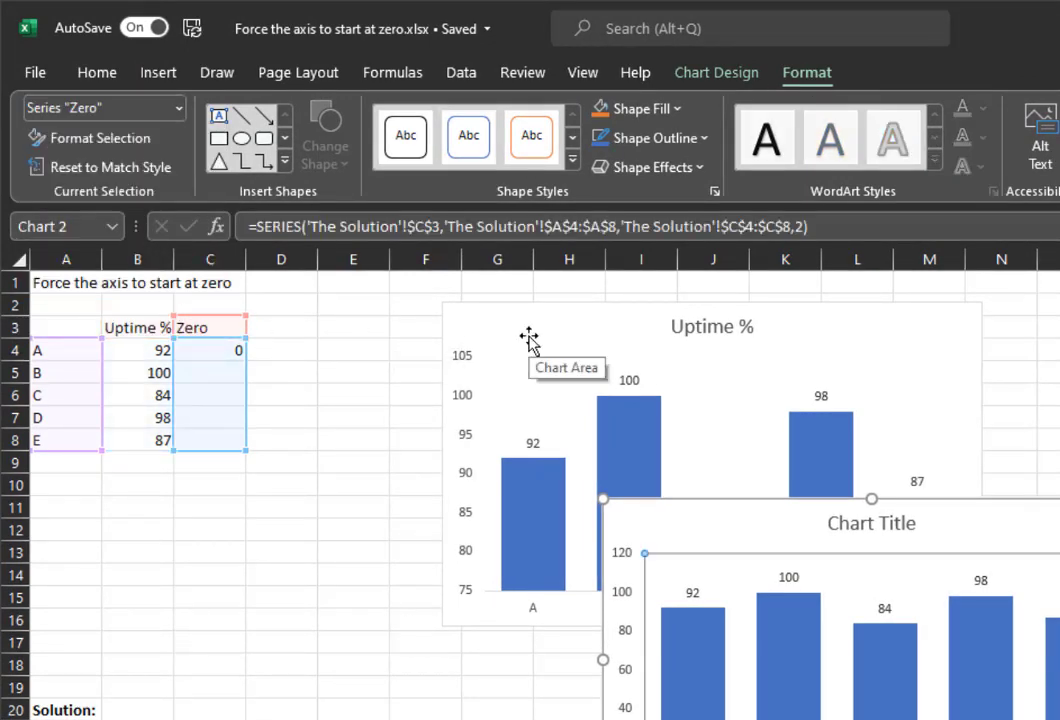
{"action": "left_click", "coordinate": [649, 109]}
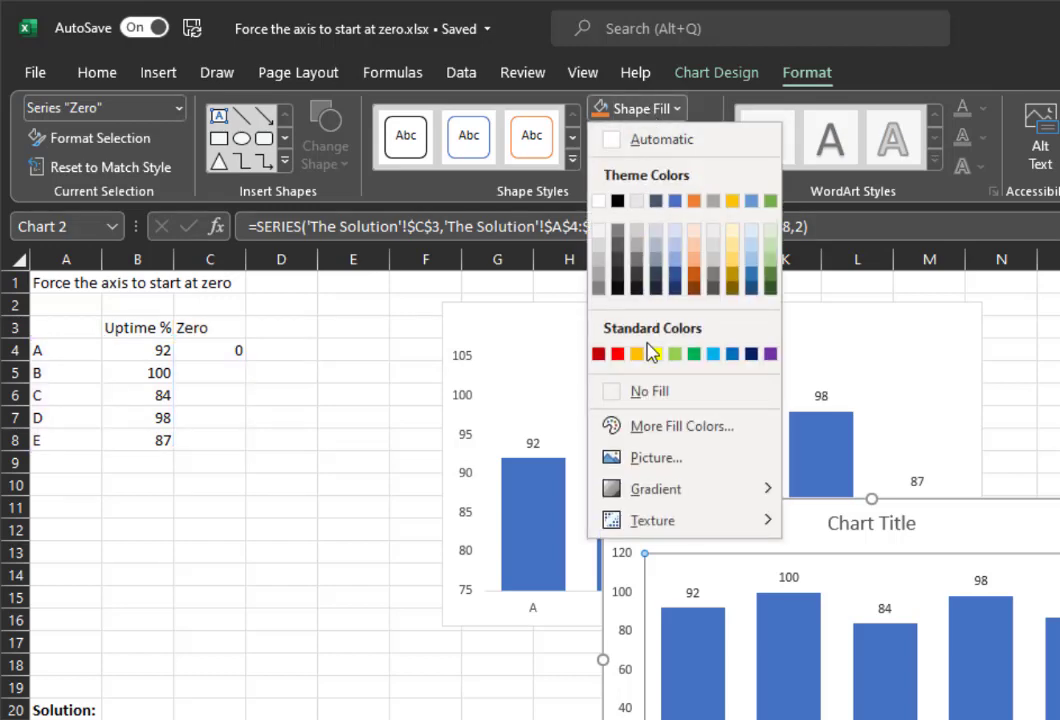
{"action": "left_click", "coordinate": [650, 392]}
{"action": "left_click", "coordinate": [652, 138]}
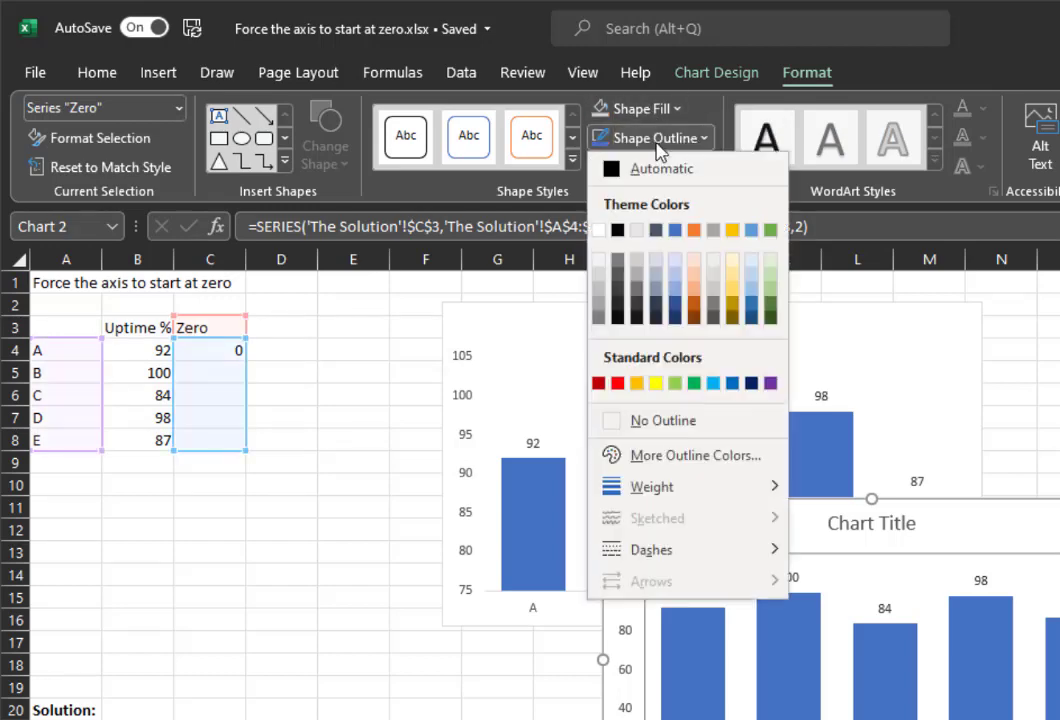
{"action": "left_click", "coordinate": [628, 420]}
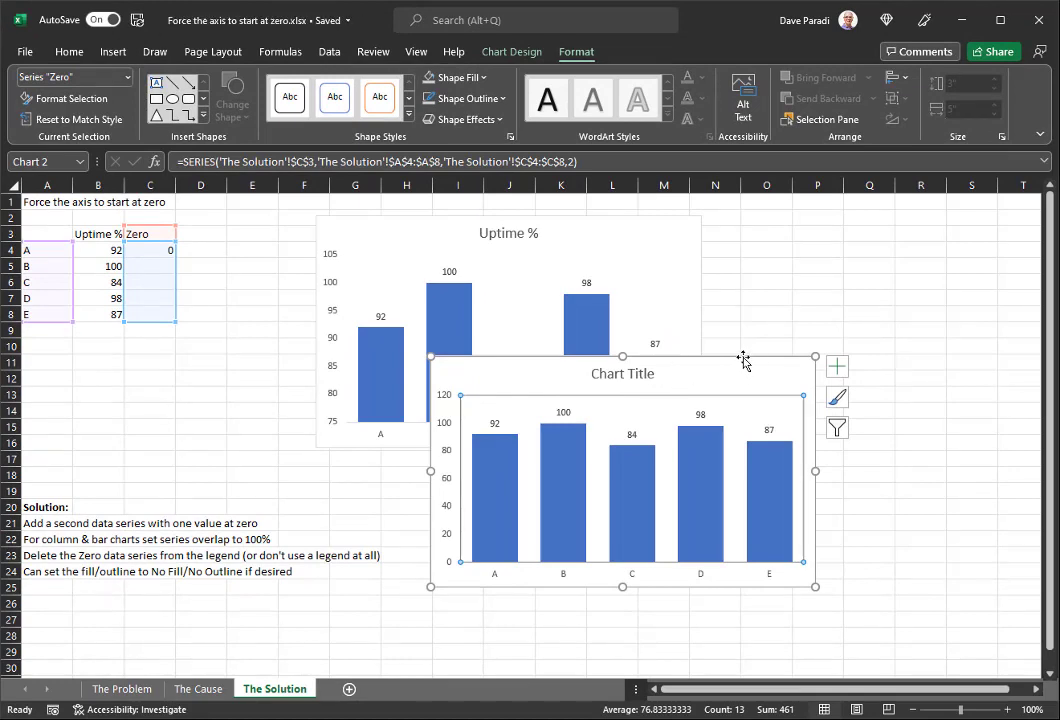
Insert a 2-D line chart from the Uptime % and Zero data in A3:C8.
{"action": "left_click", "coordinate": [737, 365]}
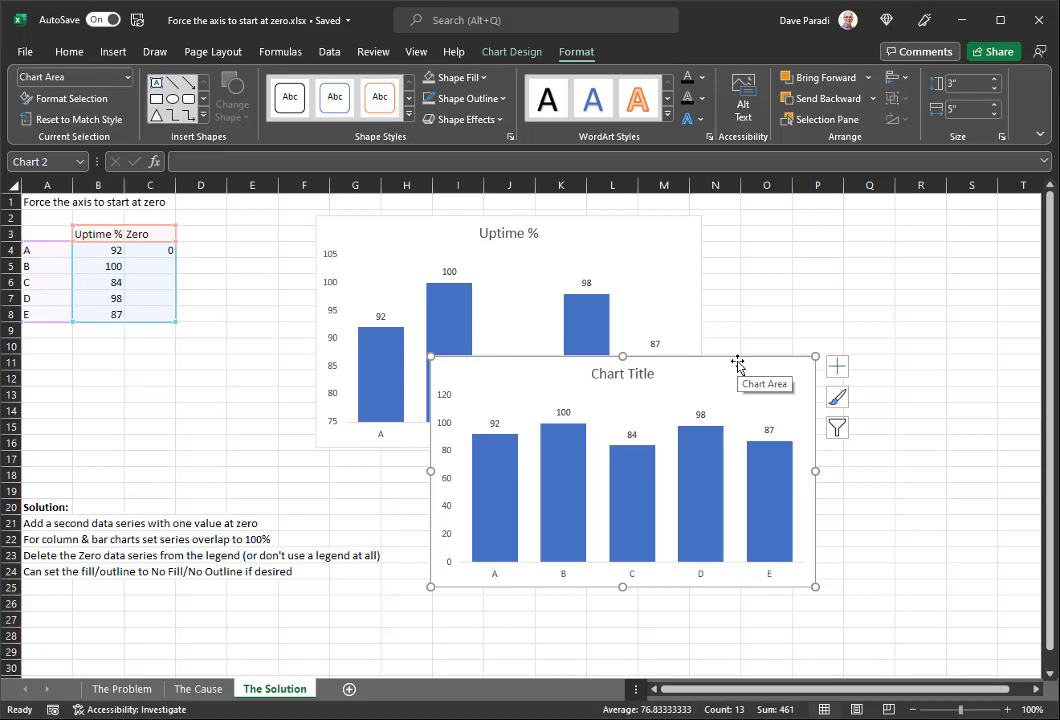
{"action": "left_click", "coordinate": [212, 312]}
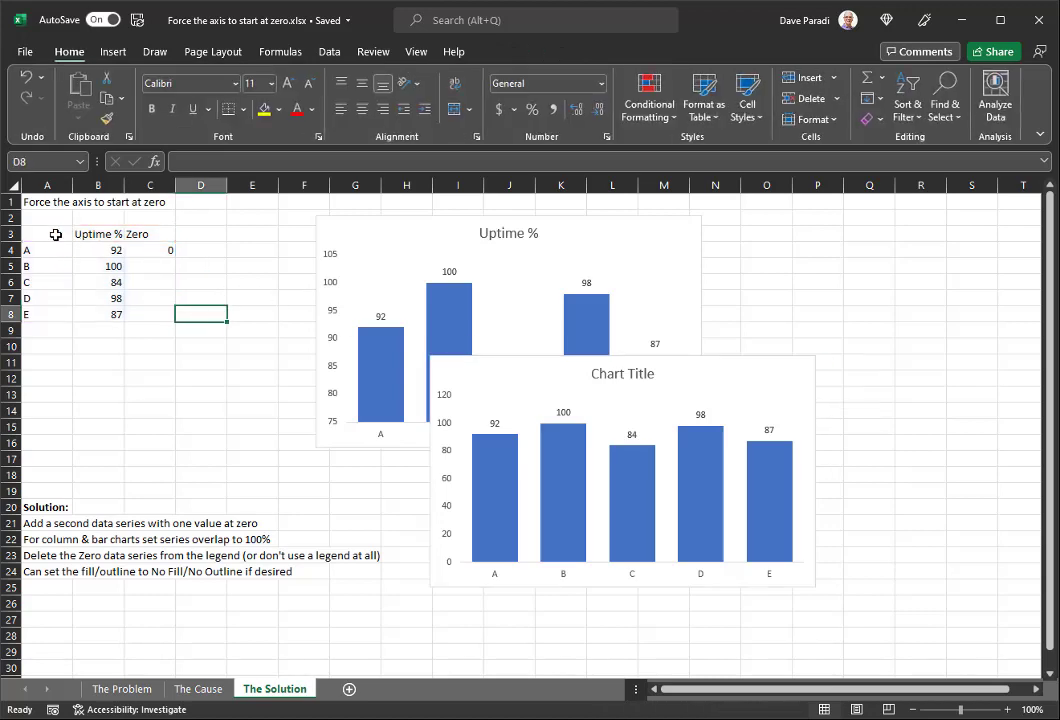
{"action": "left_click_drag", "start_coordinate": [56, 234], "coordinate": [149, 310]}
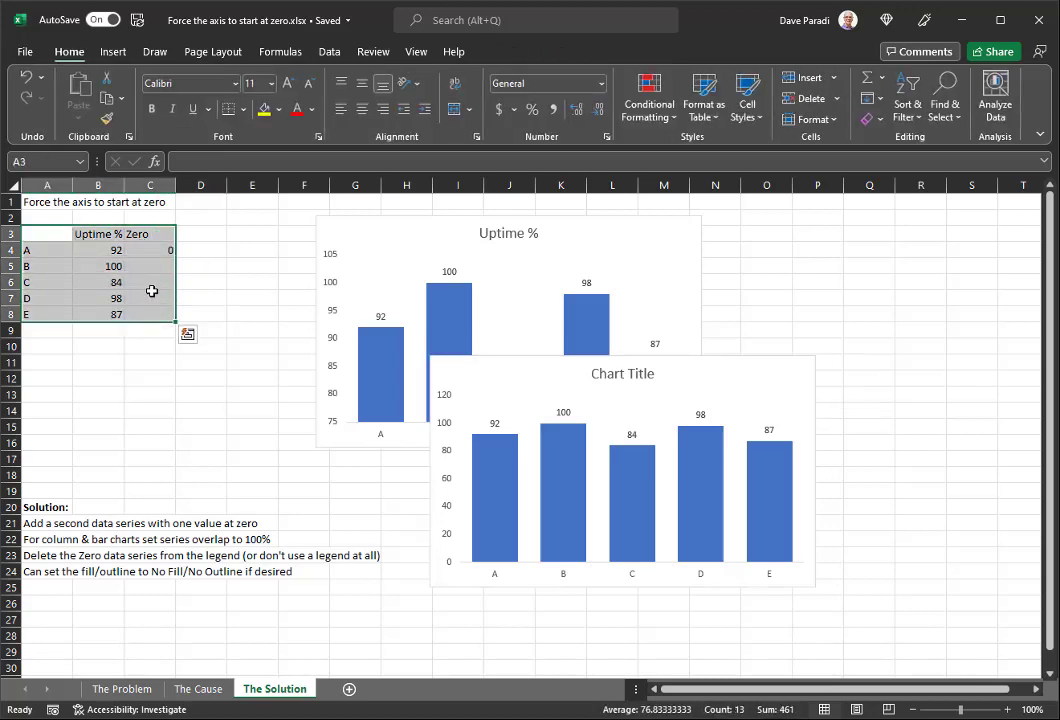
{"action": "left_click", "coordinate": [108, 52]}
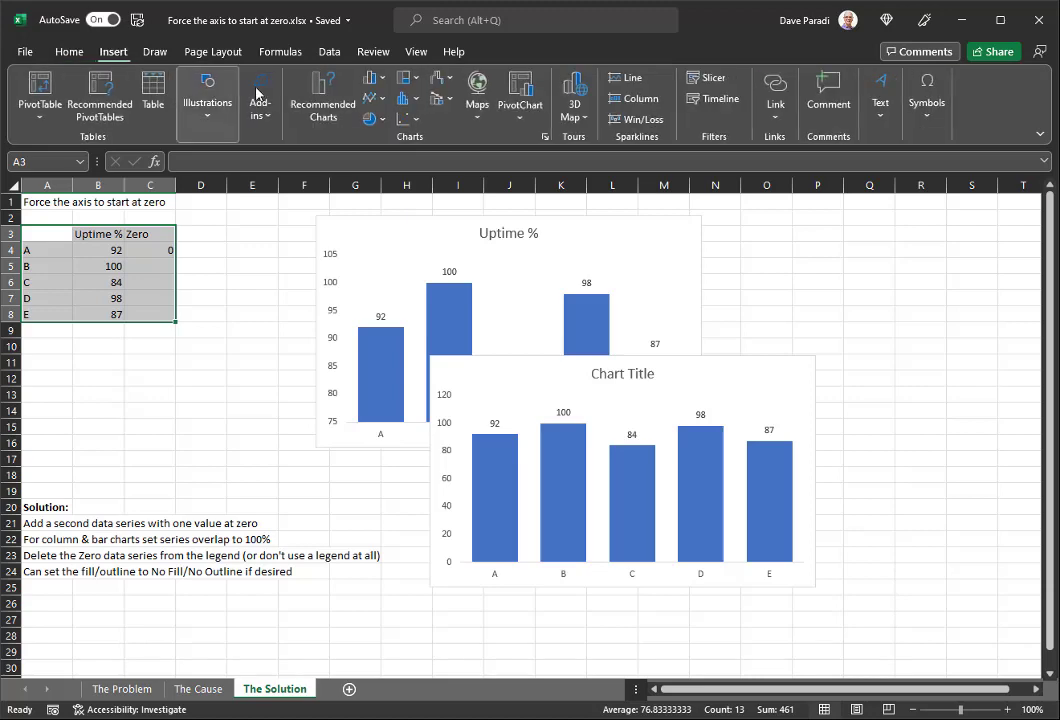
{"action": "left_click", "coordinate": [380, 97]}
{"action": "left_click", "coordinate": [383, 151]}
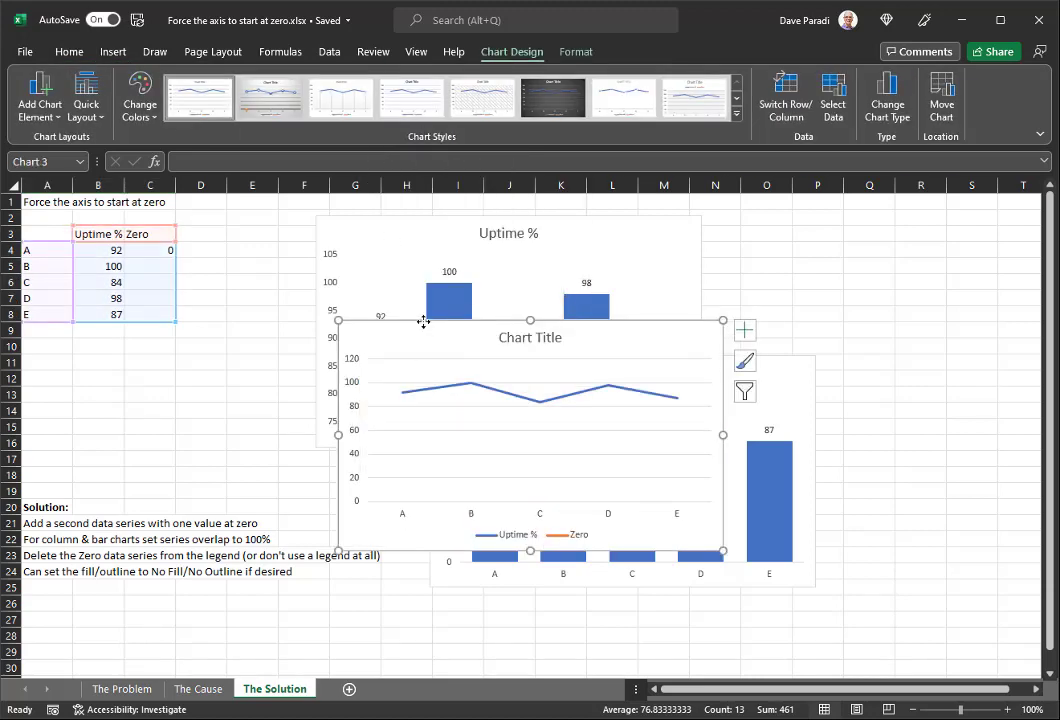
Move the new line chart down over the lower part of the column charts and remove its legend.
{"action": "left_click_drag", "start_coordinate": [424, 322], "coordinate": [598, 297]}
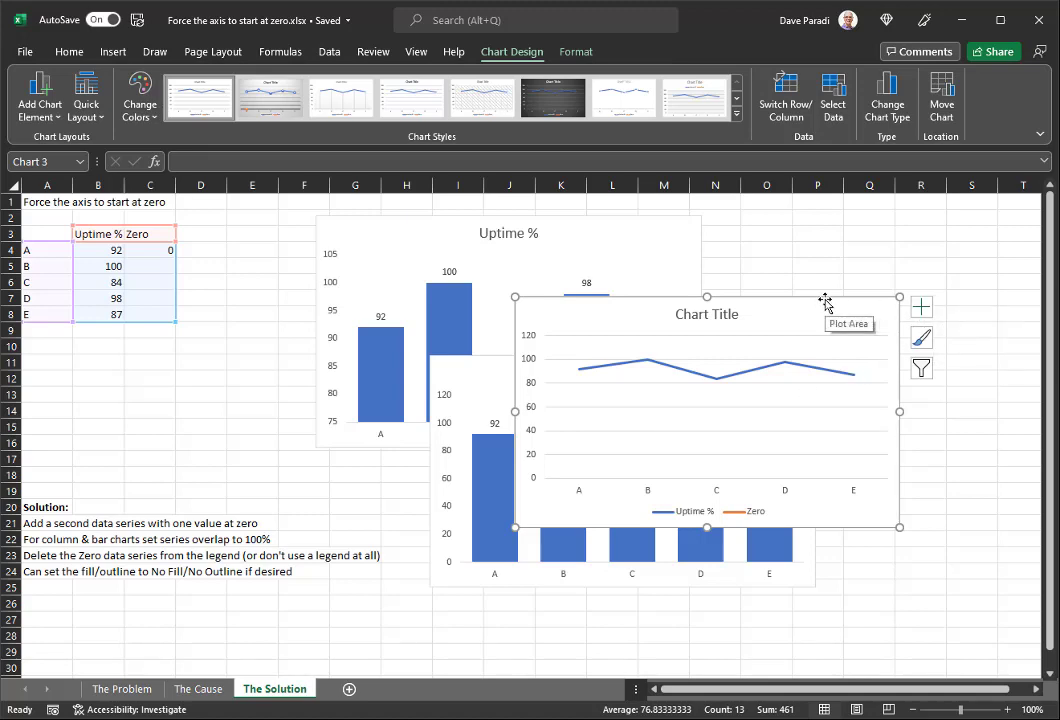
{"action": "left_click_drag", "start_coordinate": [826, 301], "coordinate": [693, 428]}
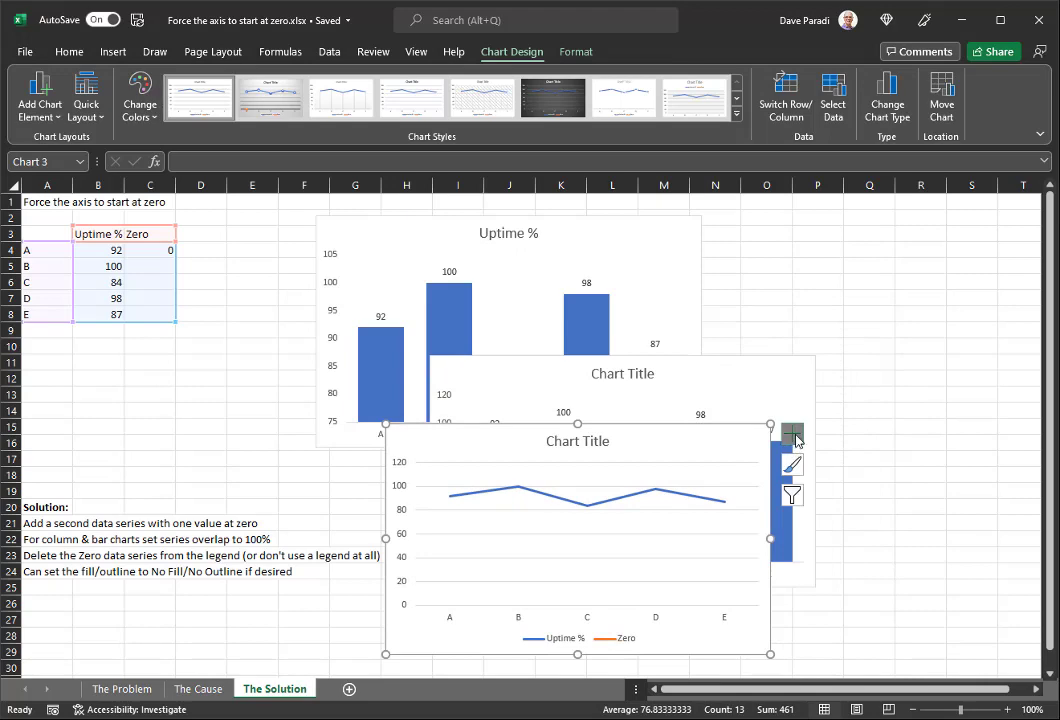
{"action": "left_click", "coordinate": [791, 432]}
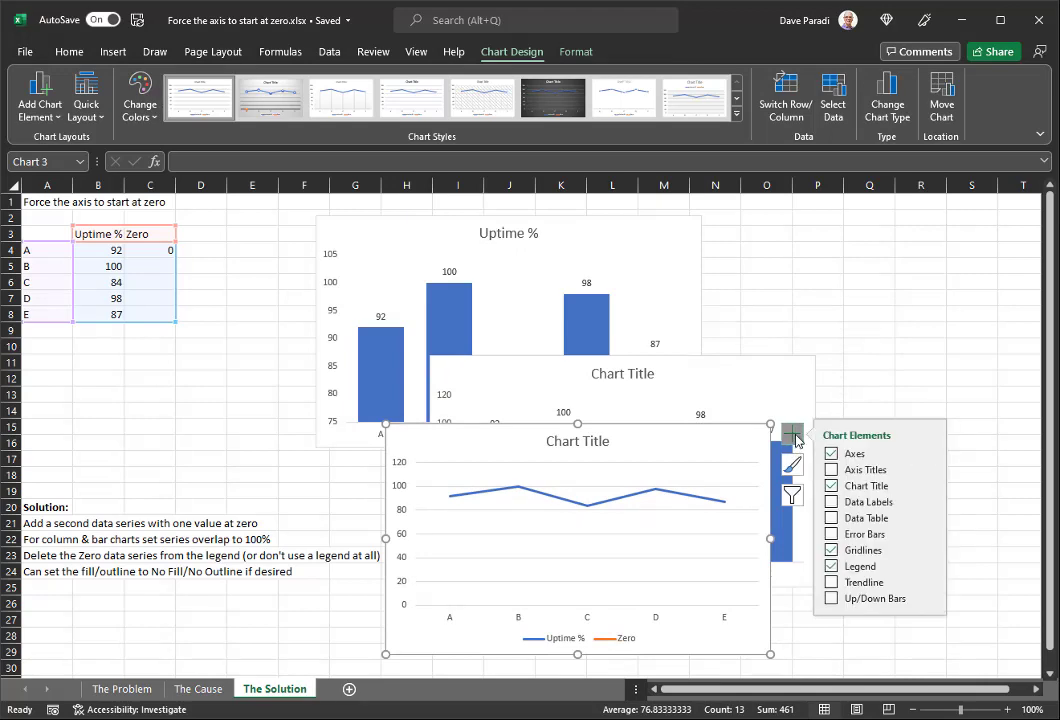
{"action": "left_click", "coordinate": [831, 566]}
{"action": "left_click", "coordinate": [831, 518]}
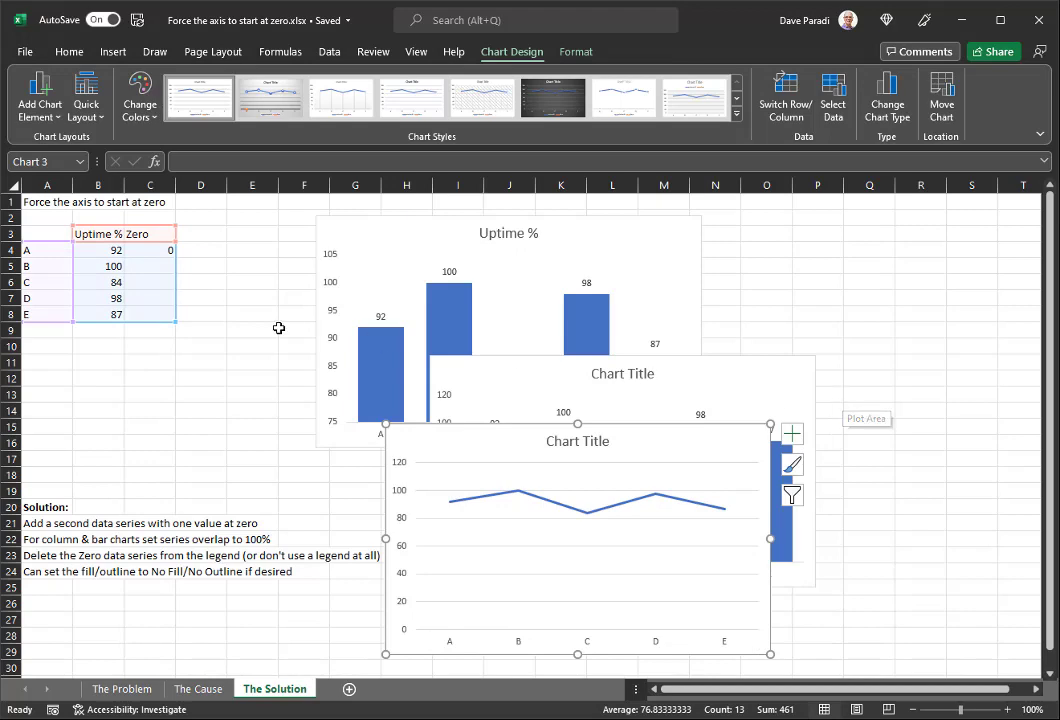
Set the Uptime % value for category C in B6 to 82.
{"action": "left_click", "coordinate": [84, 282]}
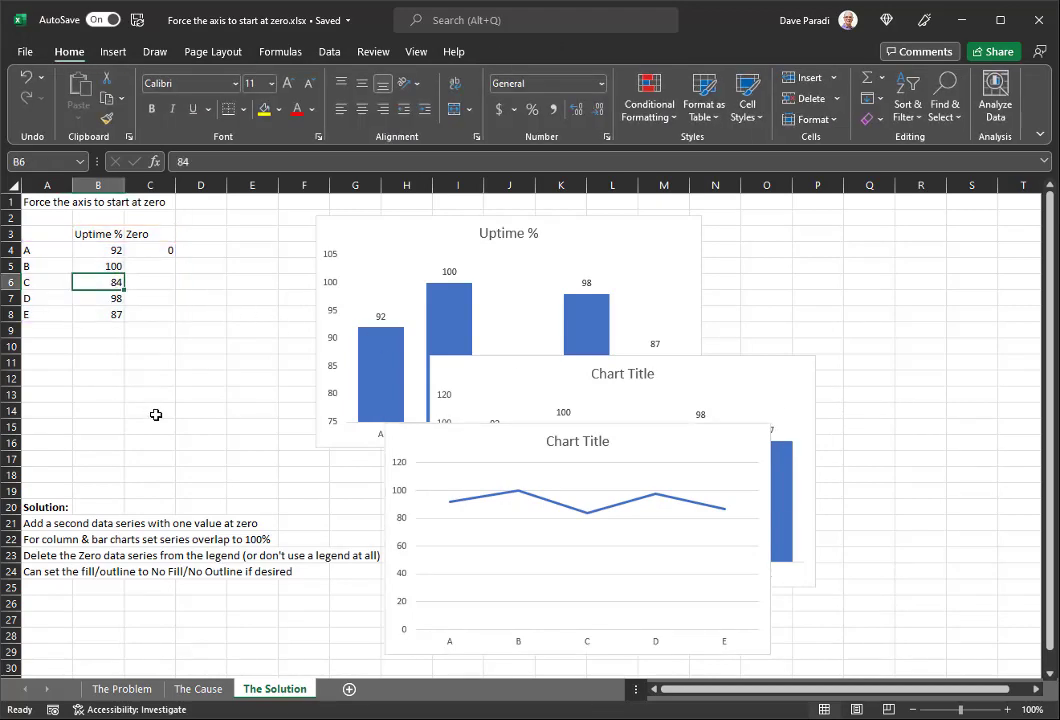
{"action": "type", "text": "82"}
{"action": "key", "text": "Return"}
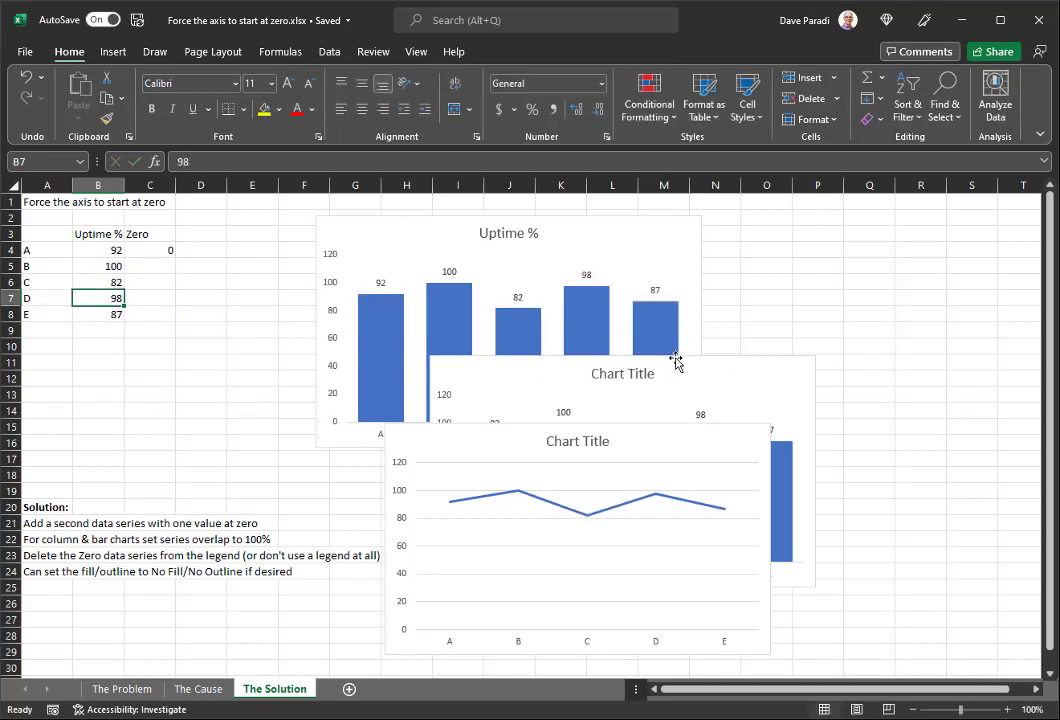
Move the column chart with the Zero series up beside the original Uptime % chart and set B6 to 84.
{"action": "left_click_drag", "start_coordinate": [675, 360], "coordinate": [885, 234]}
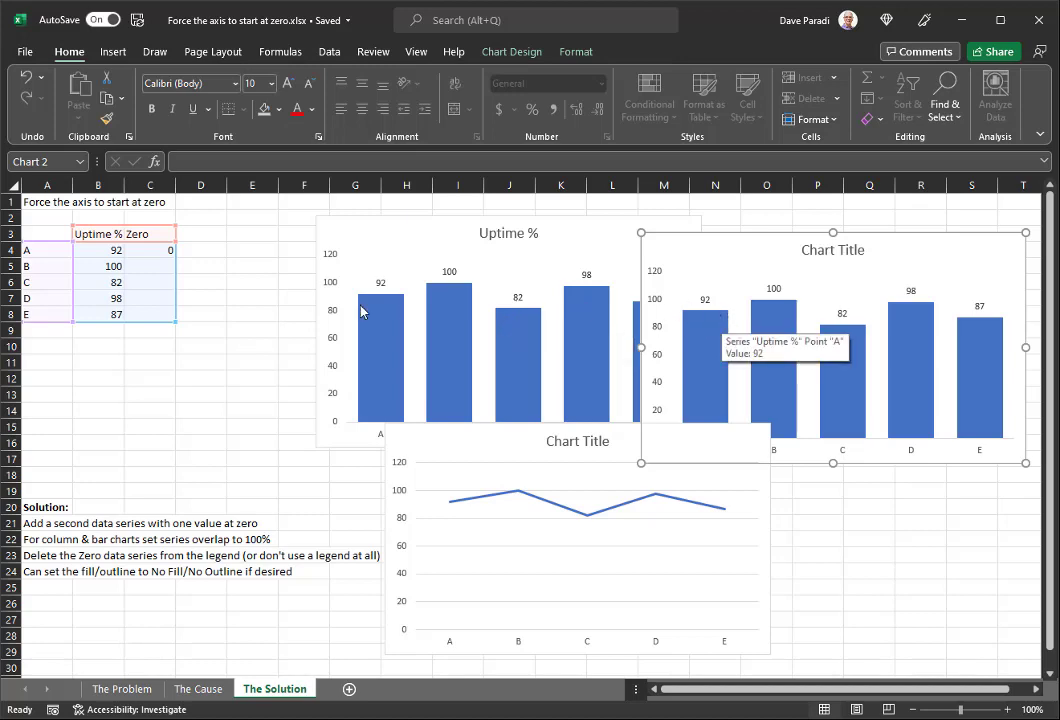
{"action": "left_click", "coordinate": [97, 281]}
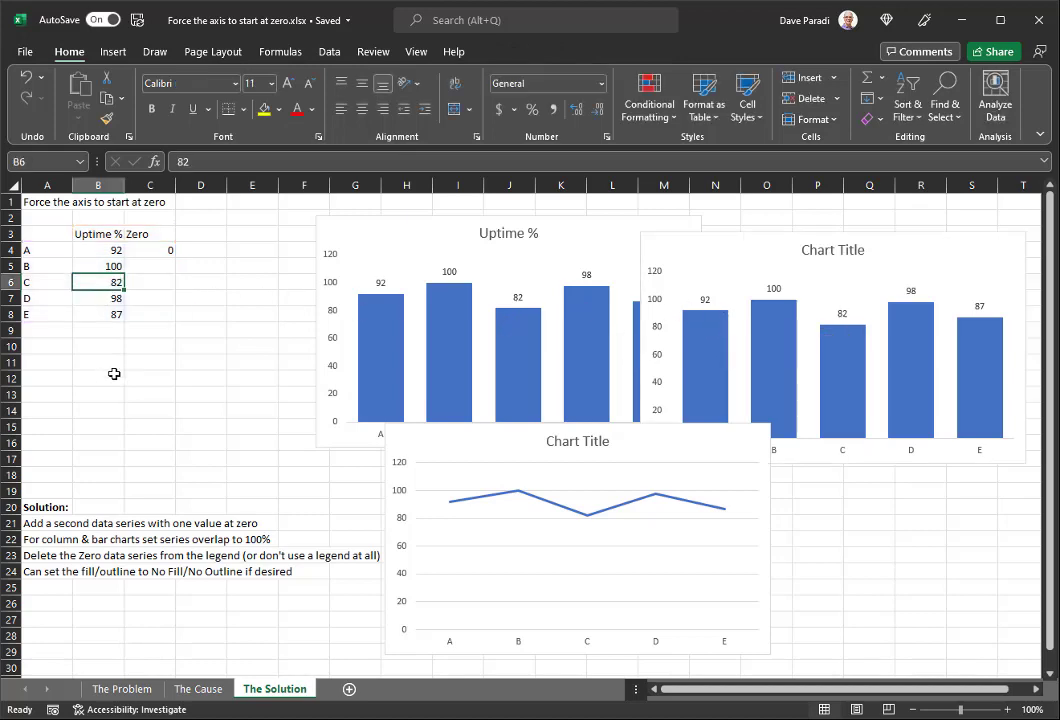
{"action": "type", "text": "84"}
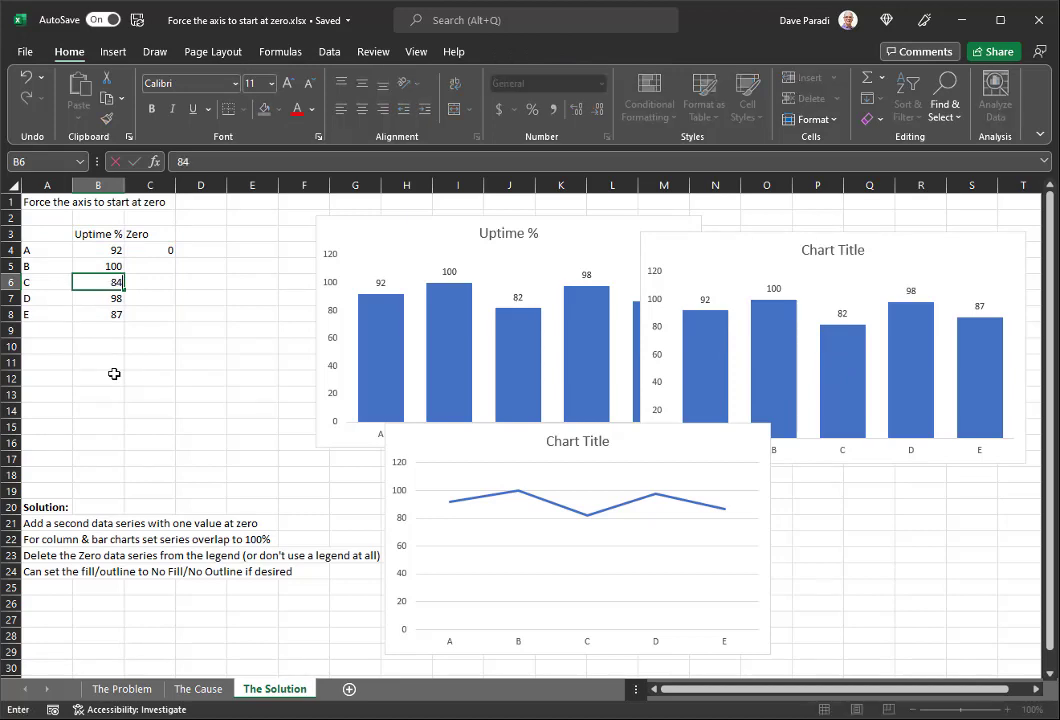
{"action": "key", "text": "Return"}
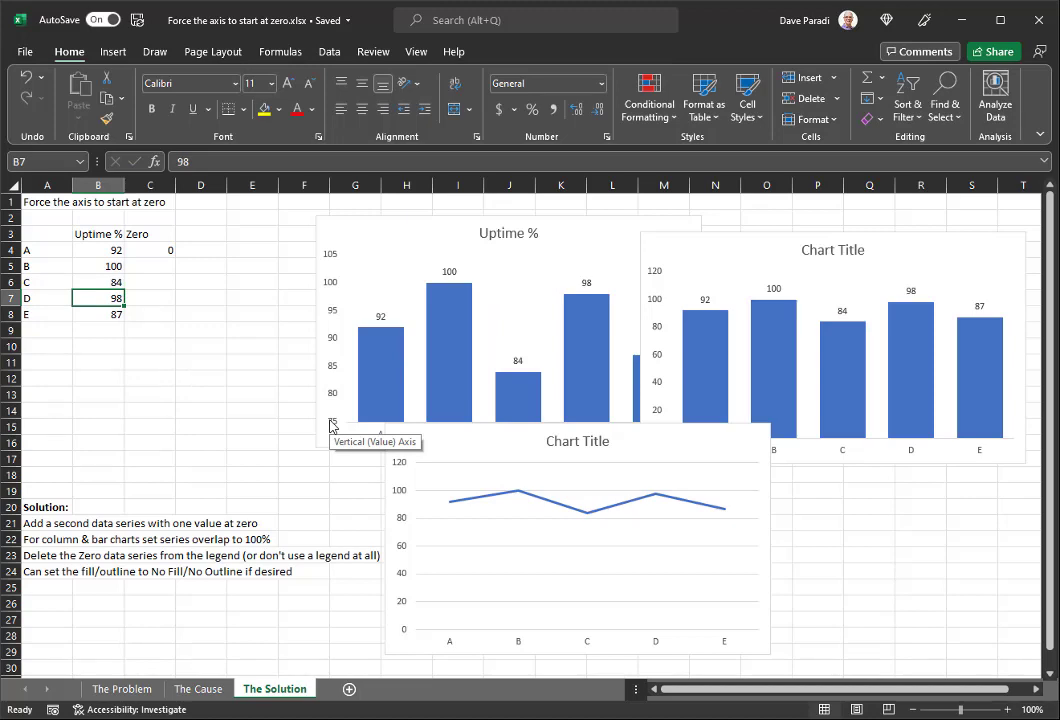
{"action": "mouse_move", "coordinate": [786, 308]}
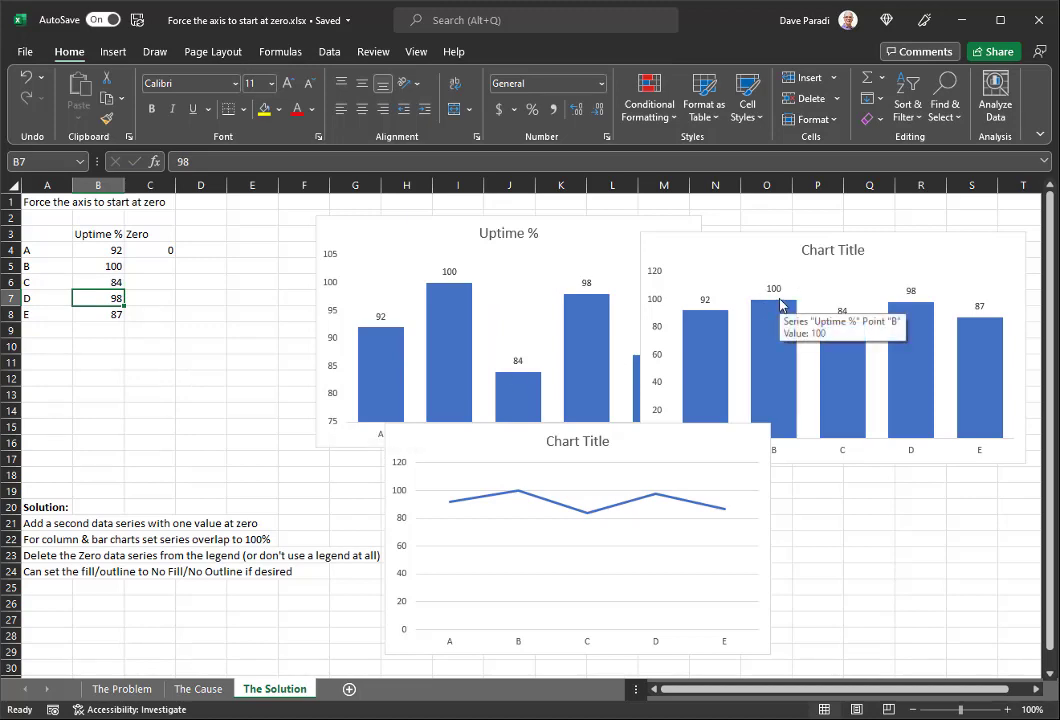